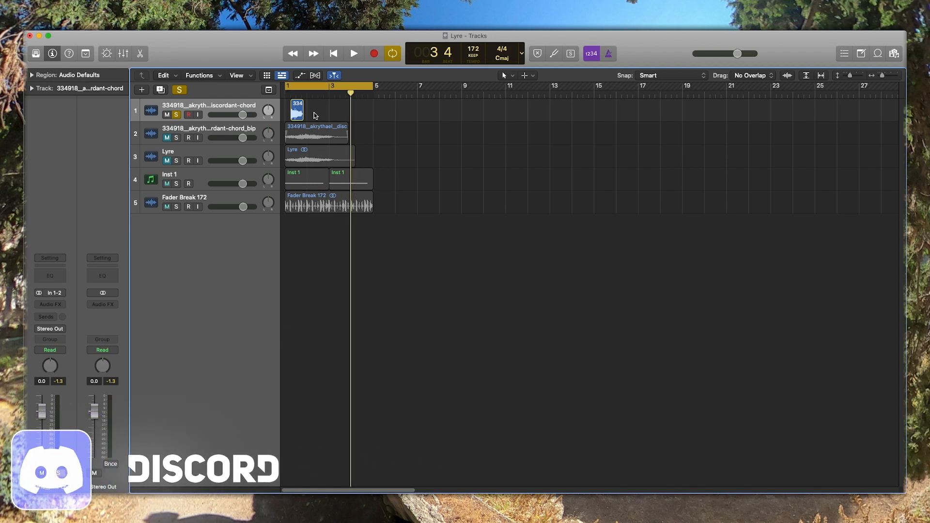
- Move the short discordant-chord region on track 1 to bar 1 and audition it in solo
{"action": "left_click_drag", "start_coordinate": [297, 110], "coordinate": [271, 112]}
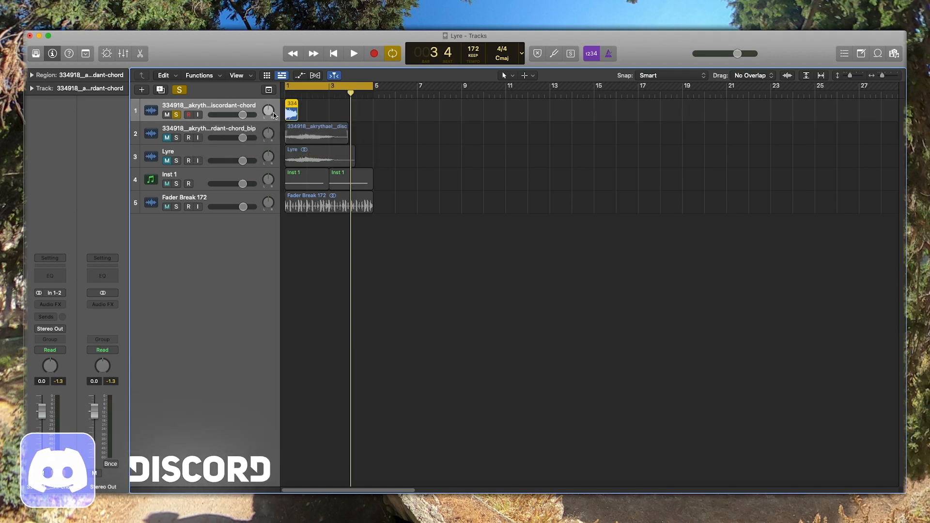
{"action": "left_click", "coordinate": [317, 106]}
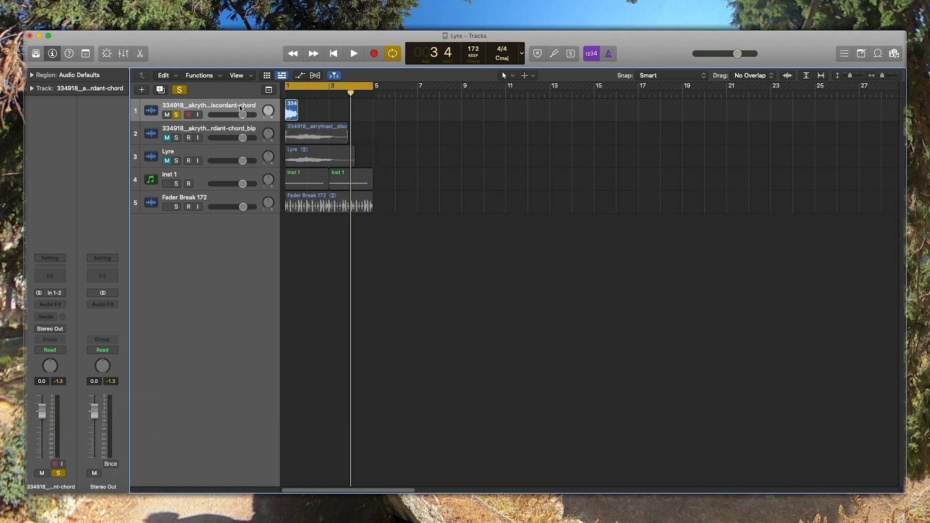
{"action": "left_click", "coordinate": [239, 105]}
{"action": "key", "text": "space"}
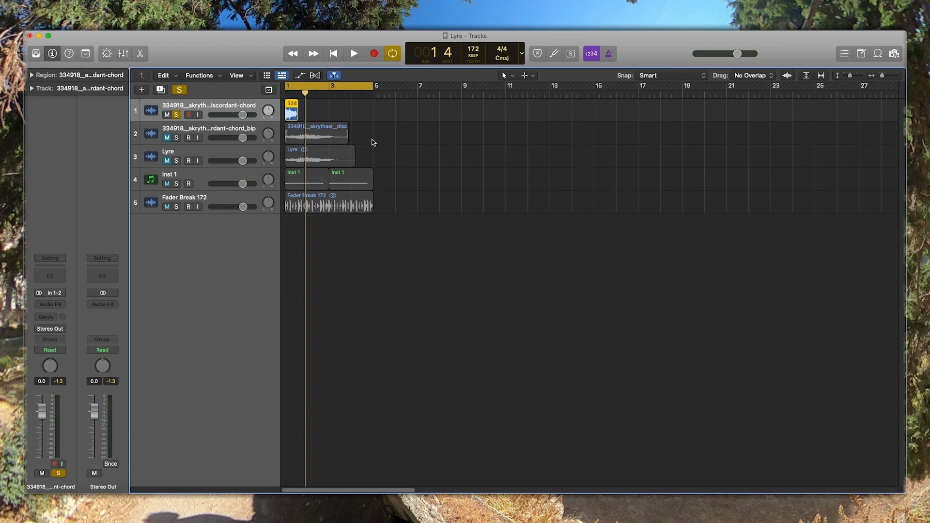
- Mute the first discordant-chord track and turn off its solo
{"action": "left_click", "coordinate": [167, 114]}
{"action": "left_click", "coordinate": [176, 115]}
{"action": "left_click", "coordinate": [364, 127]}
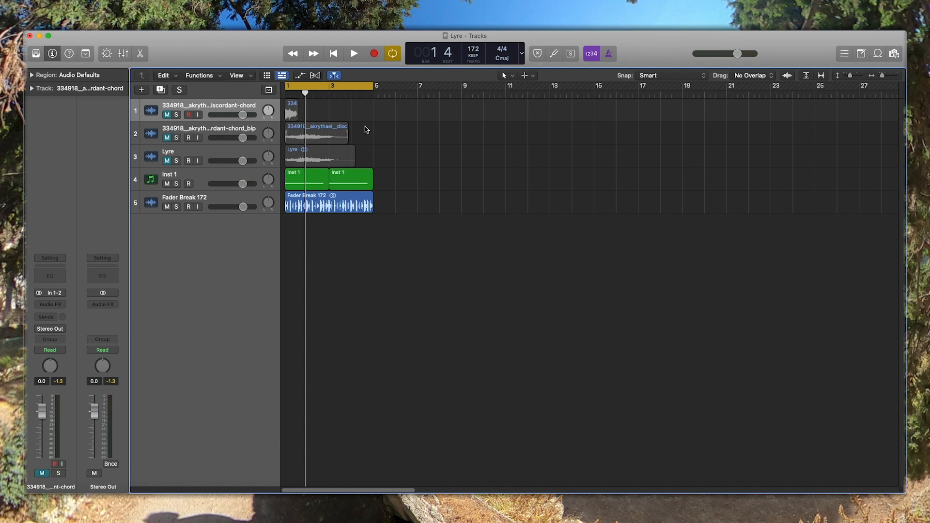
- Listen to the Inst 1 bass together with the Fader Break 172 drums
{"action": "key", "text": "space"}
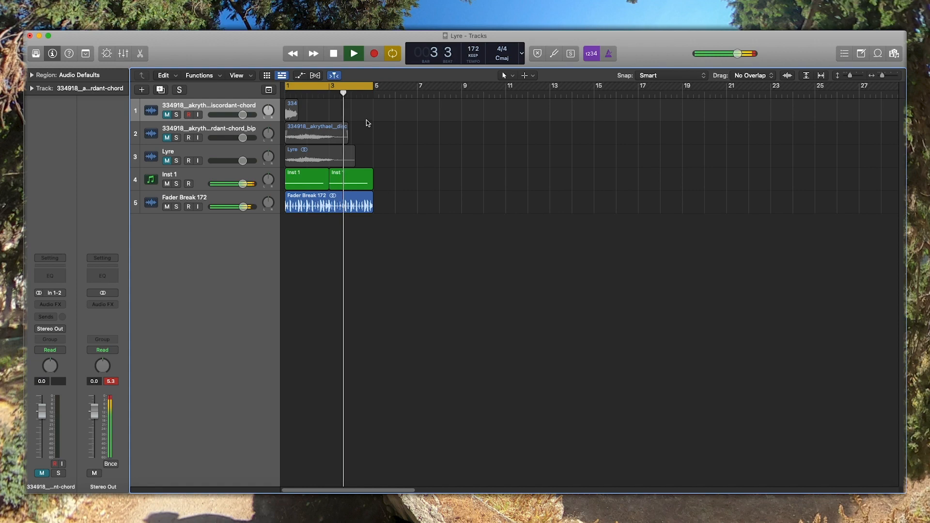
{"action": "key", "text": "space"}
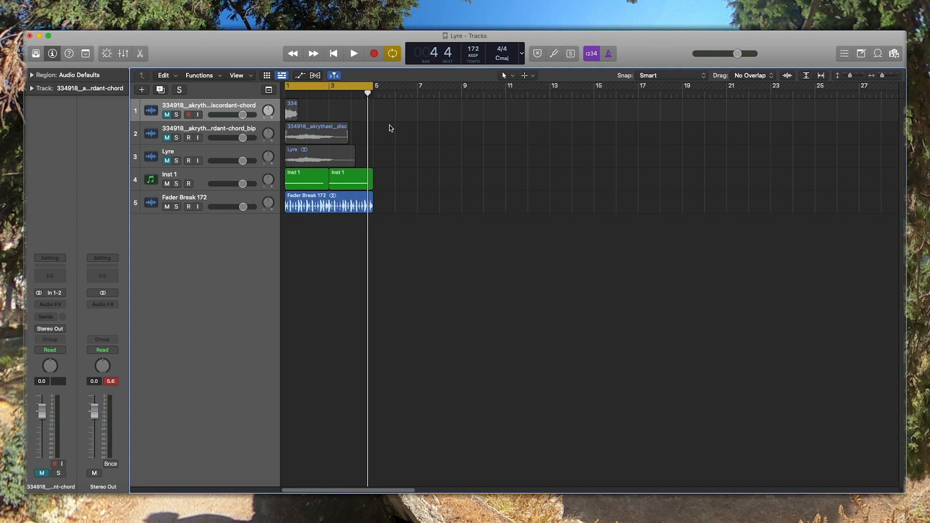
{"action": "key", "text": "space"}
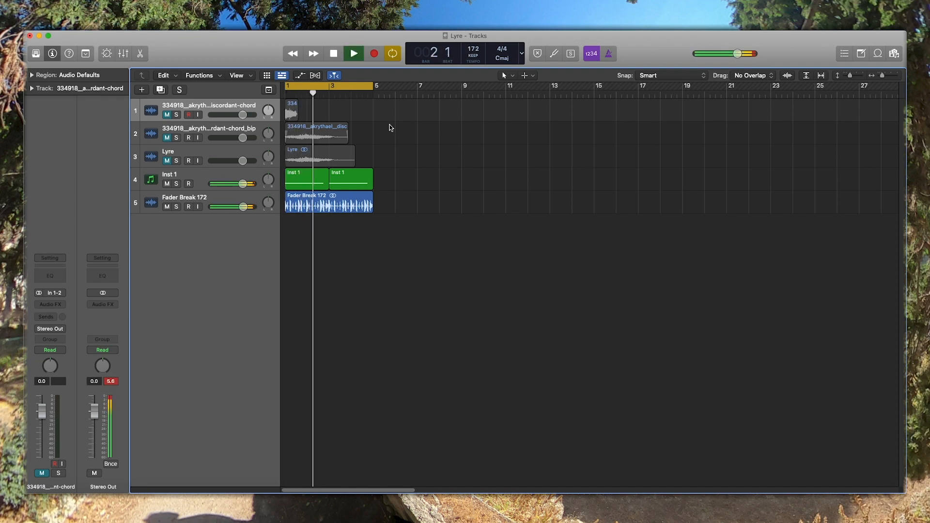
{"action": "key", "text": "space"}
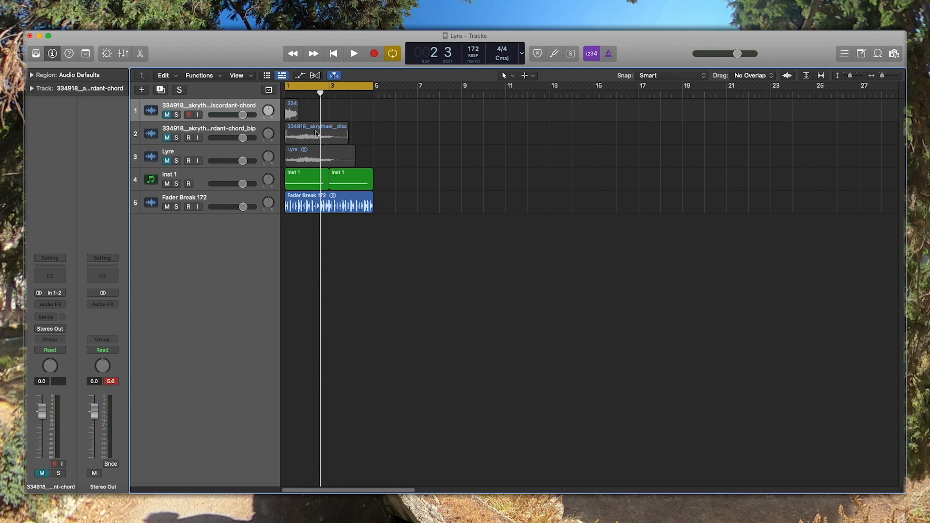
- Audition the Fader Break 172 drums in solo and compare them with the unsoloed playback including Inst 1
{"action": "left_click", "coordinate": [178, 176]}
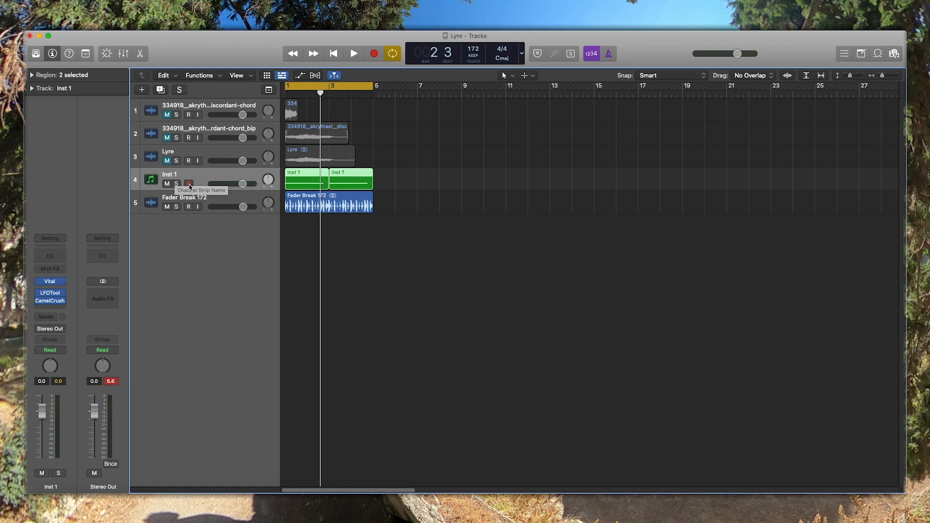
{"action": "left_click", "coordinate": [175, 206]}
{"action": "key", "text": "space"}
{"action": "key", "text": "space"}
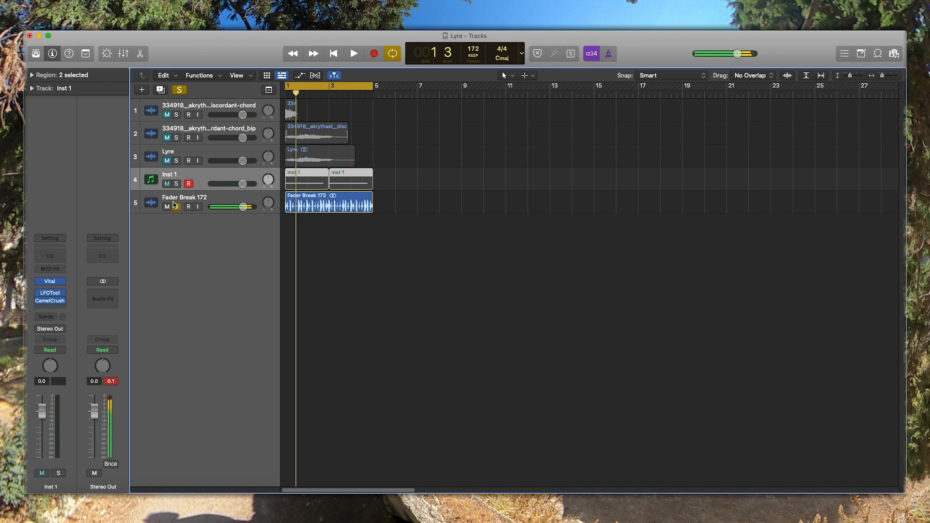
{"action": "key", "text": "Down"}
{"action": "left_click", "coordinate": [176, 206]}
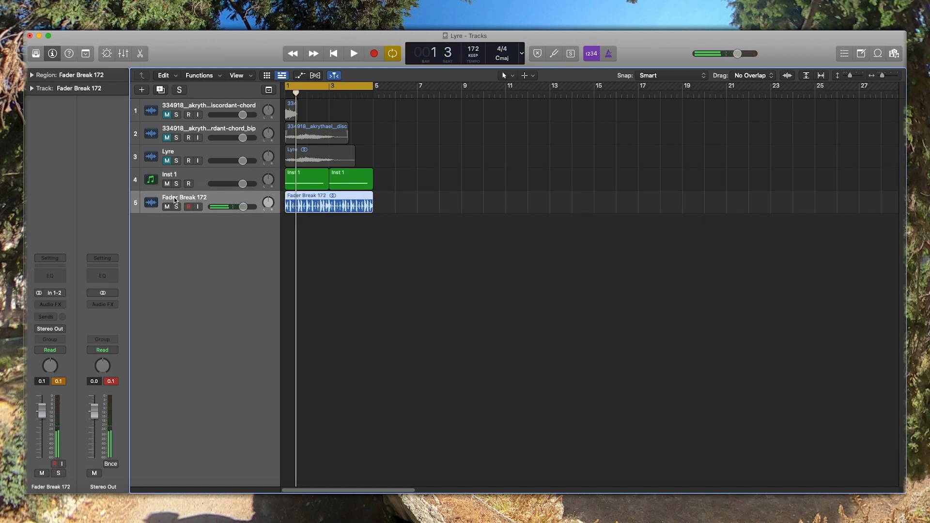
{"action": "key", "text": "space"}
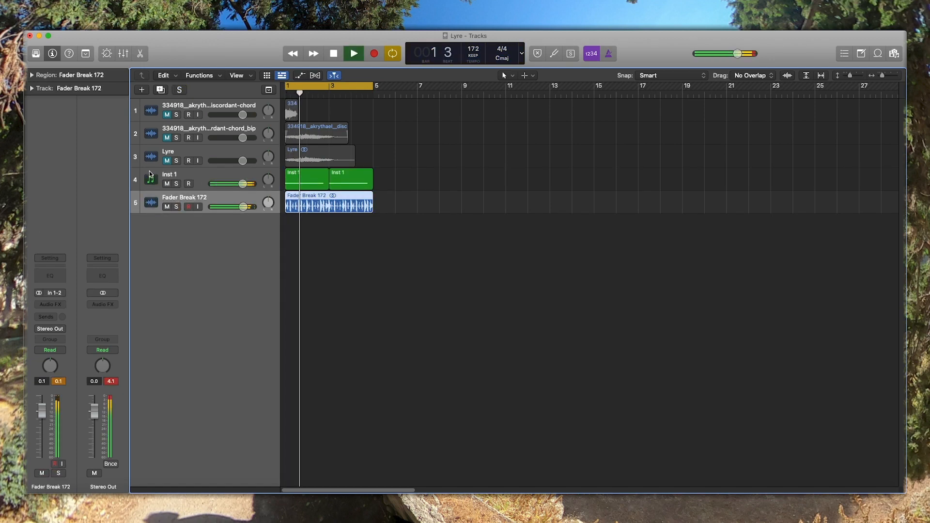
{"action": "key", "text": "space"}
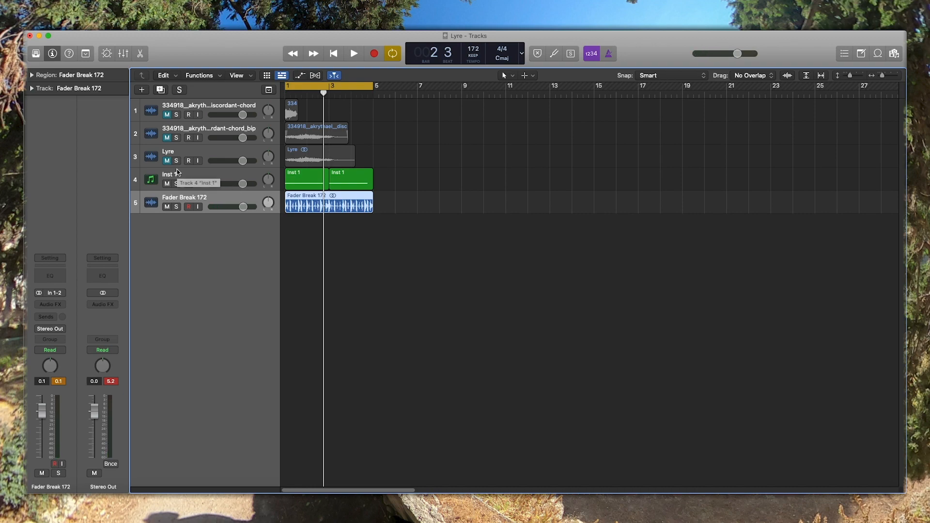
- Audition the original discordant-chord sample on track 1 in solo from the start, and unsolo it
{"action": "left_click", "coordinate": [175, 115]}
{"action": "key", "text": "Return"}
{"action": "key", "text": "space"}
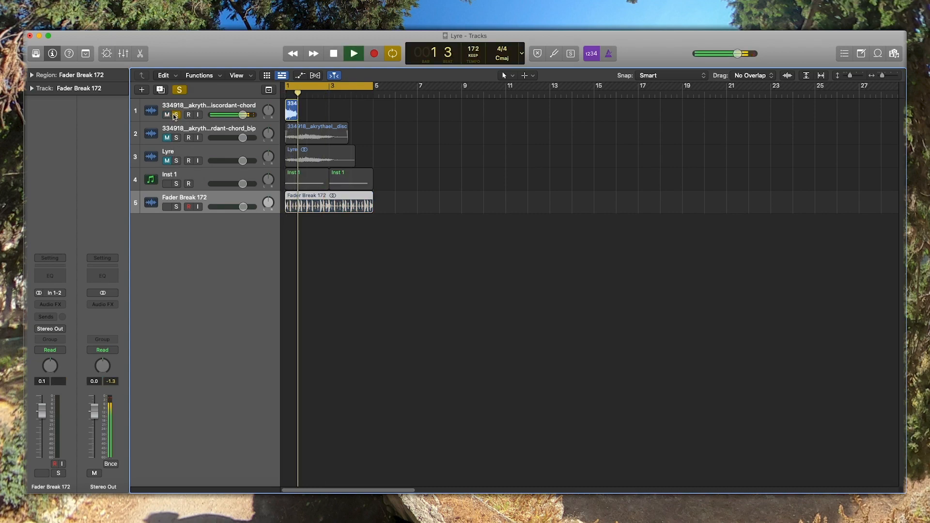
{"action": "key", "text": "space"}
{"action": "left_click", "coordinate": [176, 115]}
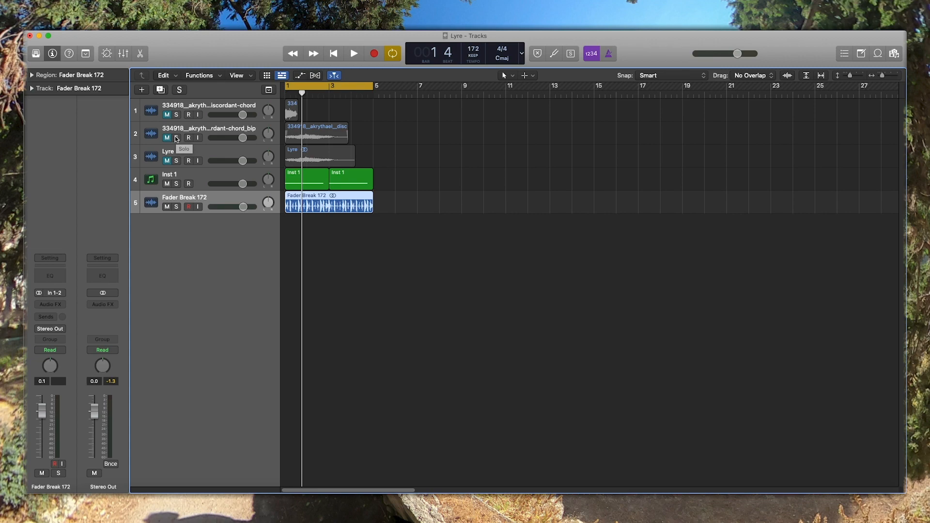
- Audition the discordant-chord_bip version on track 2 in solo, and unsolo it
{"action": "left_click", "coordinate": [177, 138]}
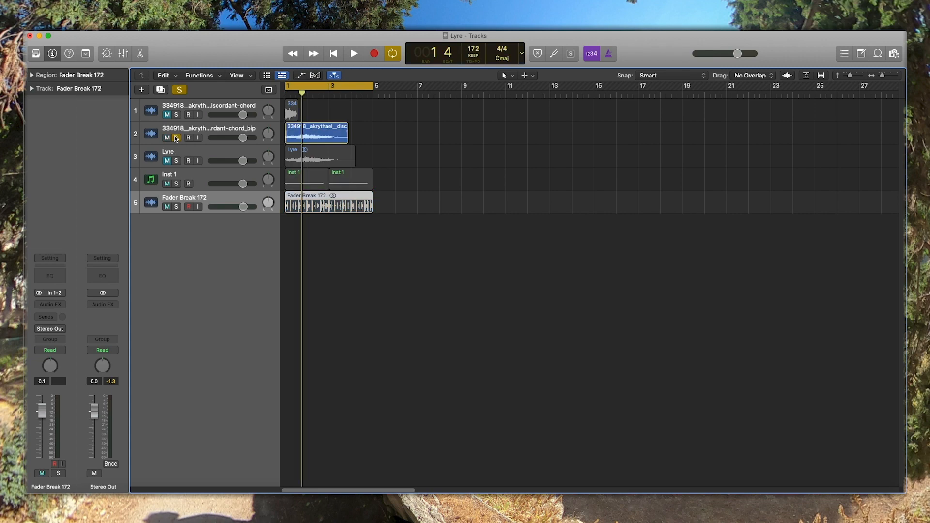
{"action": "key", "text": "space"}
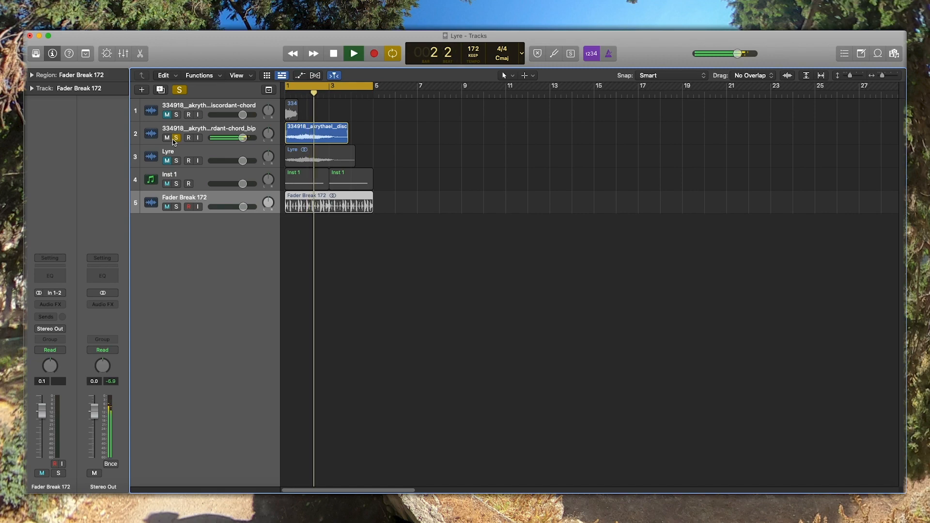
{"action": "key", "text": "space"}
{"action": "left_click", "coordinate": [175, 138]}
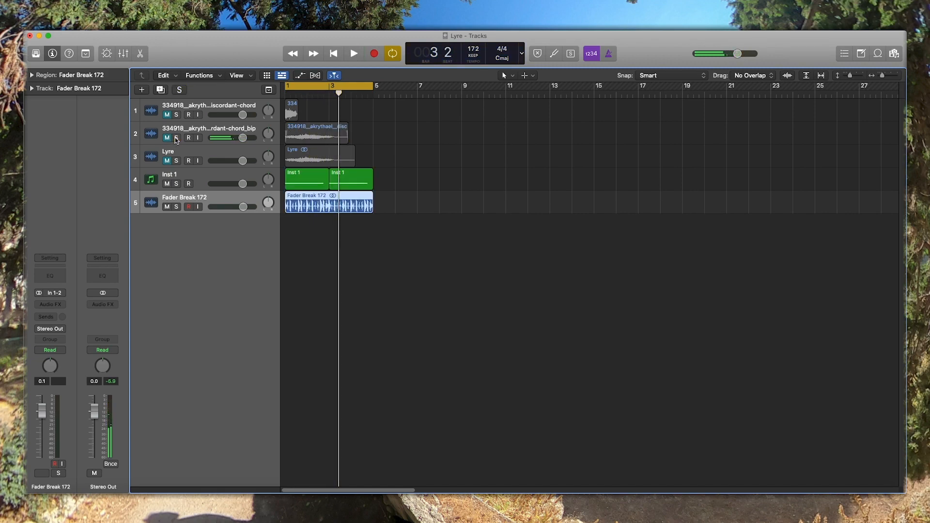
- Audition the Lyre track in solo, and unsolo it
{"action": "left_click", "coordinate": [177, 160]}
{"action": "key", "text": "space"}
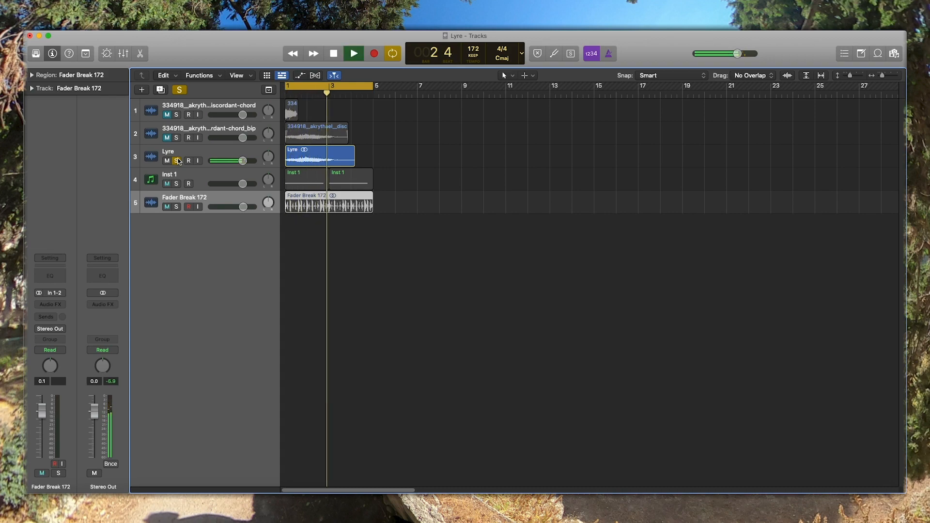
{"action": "key", "text": "space"}
{"action": "left_click", "coordinate": [177, 161]}
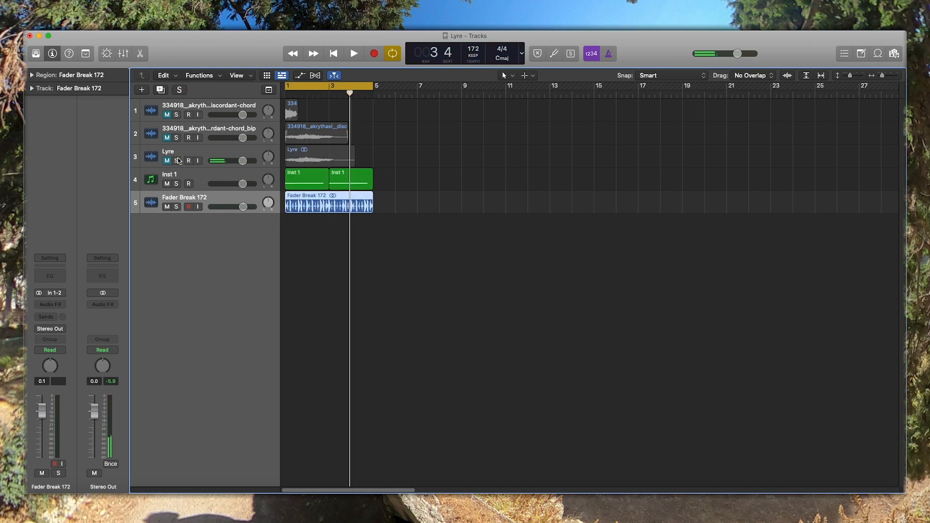
- Open the Vital synth on the Inst 1 track and switch off Filter 2
{"action": "left_click", "coordinate": [179, 174]}
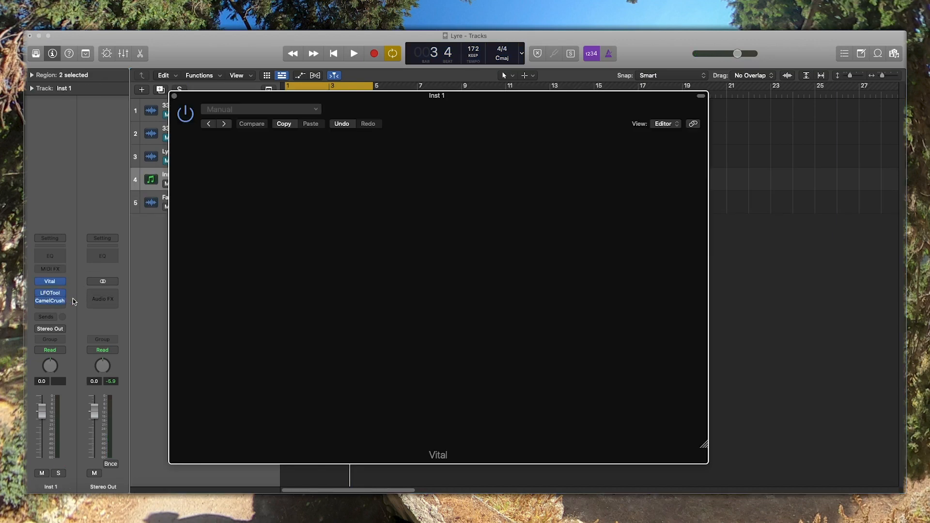
{"action": "left_click", "coordinate": [48, 283]}
{"action": "left_click_drag", "start_coordinate": [473, 107], "coordinate": [443, 97]}
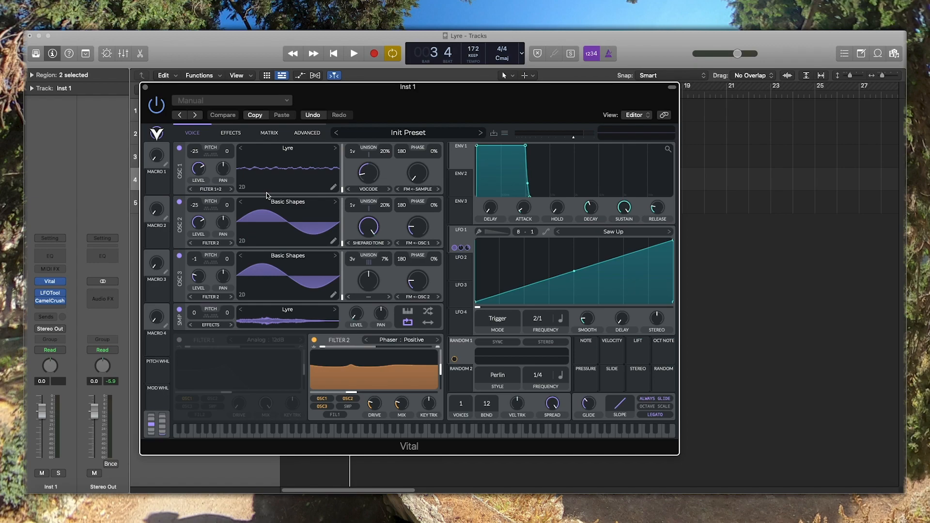
{"action": "left_click", "coordinate": [314, 340]}
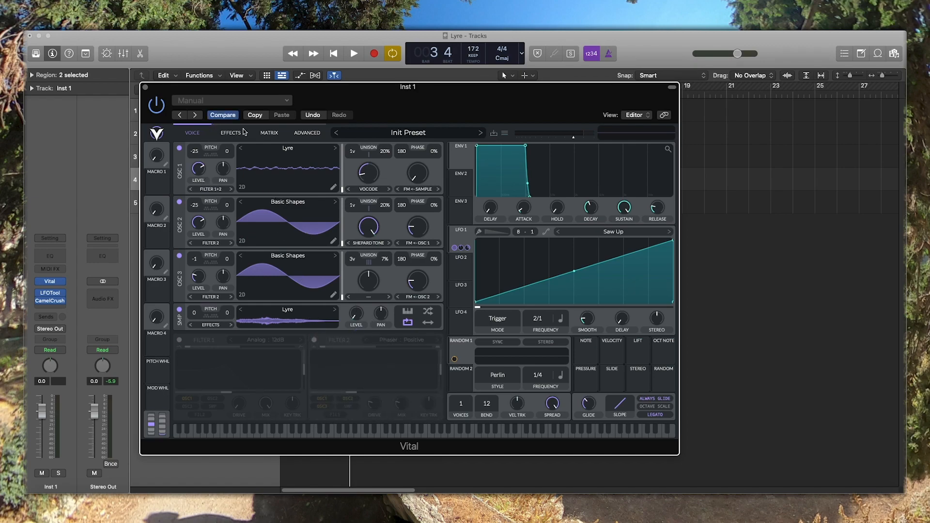
- Move the EQ ahead of Delay in Vital's effects chain and switch off EQ, Compressor, Chorus and Distortion
{"action": "left_click", "coordinate": [232, 131]}
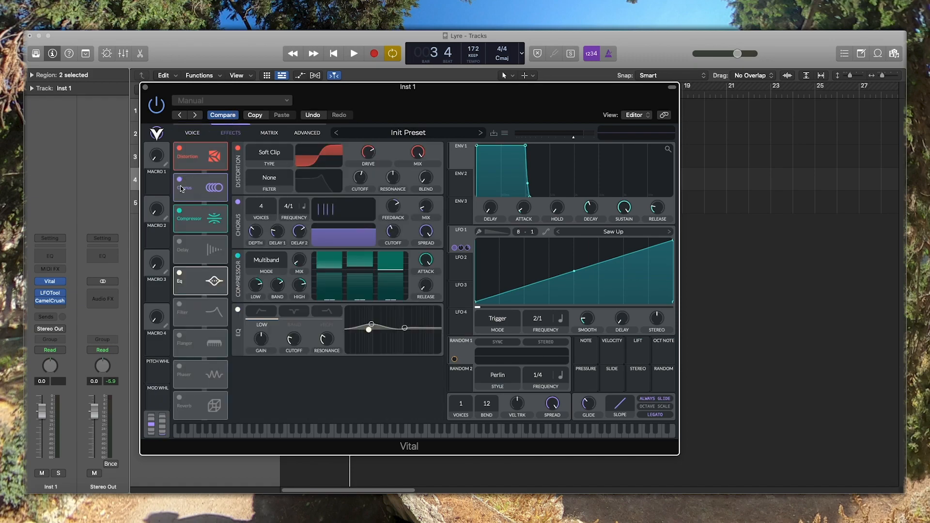
{"action": "left_click_drag", "start_coordinate": [183, 289], "coordinate": [177, 233]}
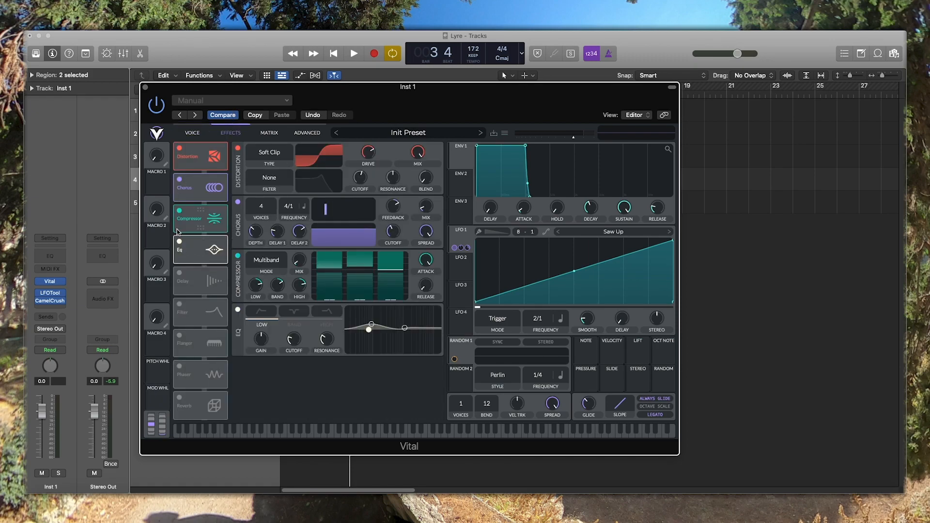
{"action": "left_click", "coordinate": [179, 241]}
{"action": "left_click", "coordinate": [179, 210]}
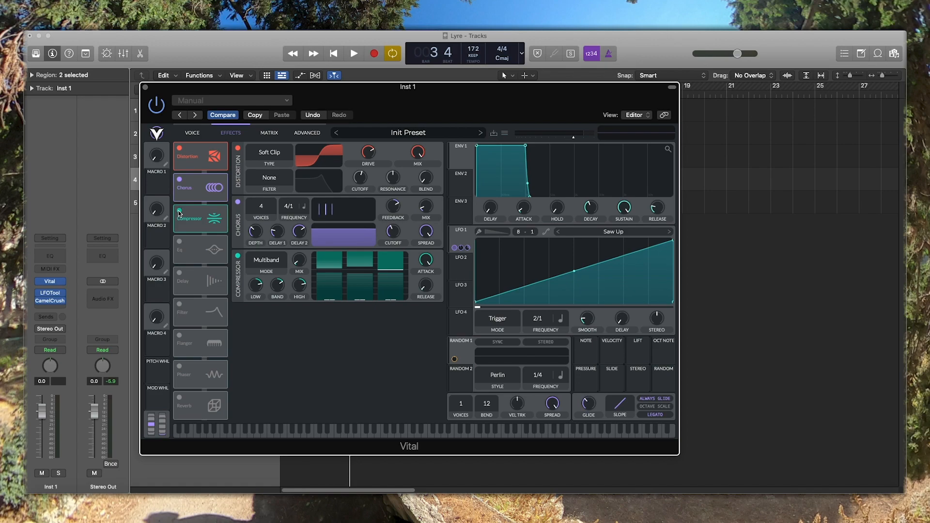
{"action": "left_click", "coordinate": [179, 179]}
{"action": "left_click", "coordinate": [179, 148]}
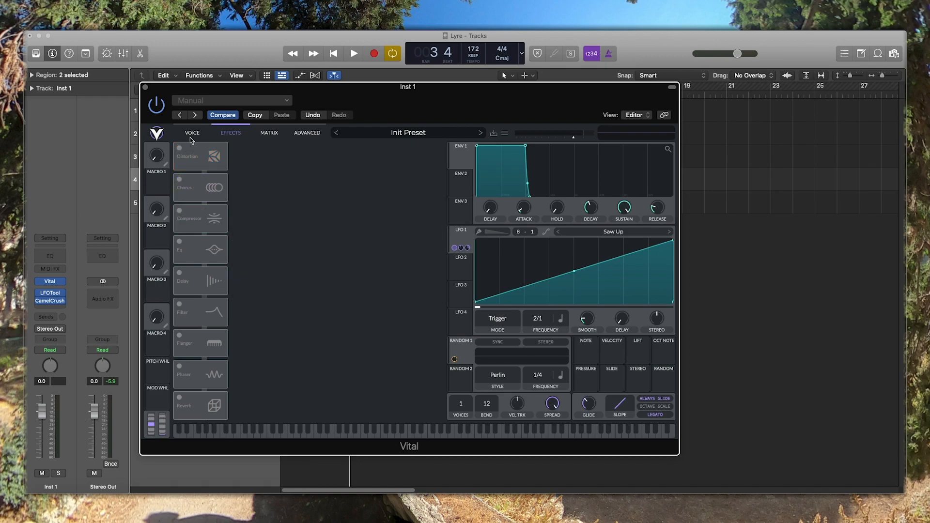
- Switch off oscillators 3 and 2 in Vital's voice section
{"action": "left_click", "coordinate": [192, 133]}
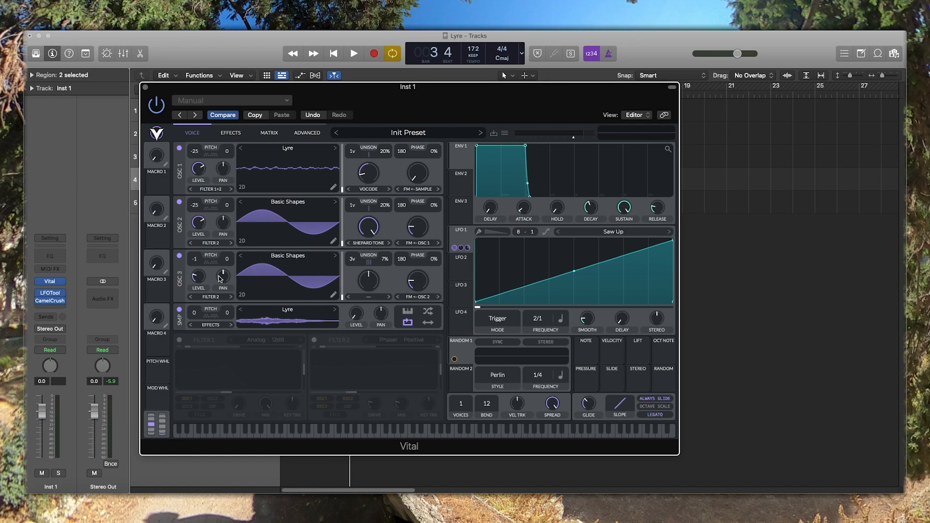
{"action": "left_click", "coordinate": [178, 255]}
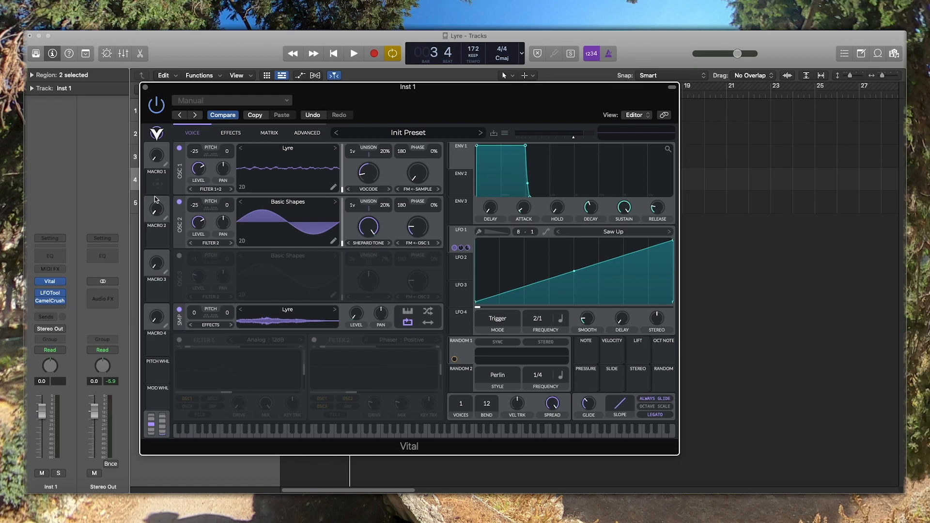
{"action": "left_click", "coordinate": [179, 204]}
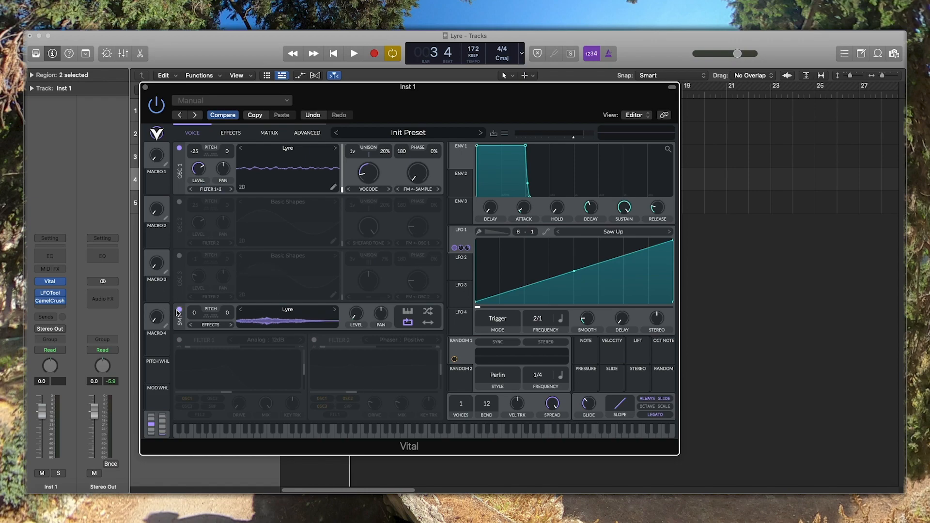
- Restore the default level of the Lyre sampler, switch off oscillator 1 and audition the sample alone
{"action": "double_click", "coordinate": [355, 308]}
{"action": "left_click", "coordinate": [180, 148]}
{"action": "key", "text": "space"}
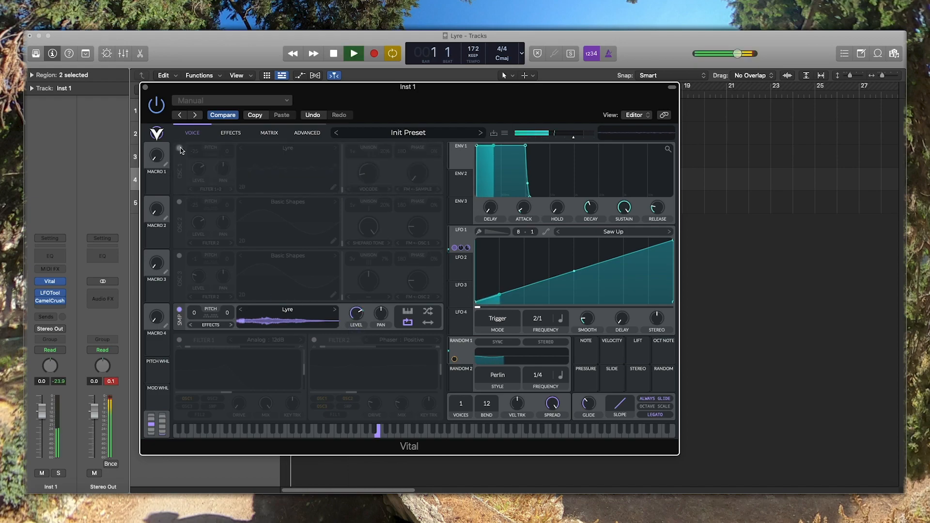
{"action": "key", "text": "space"}
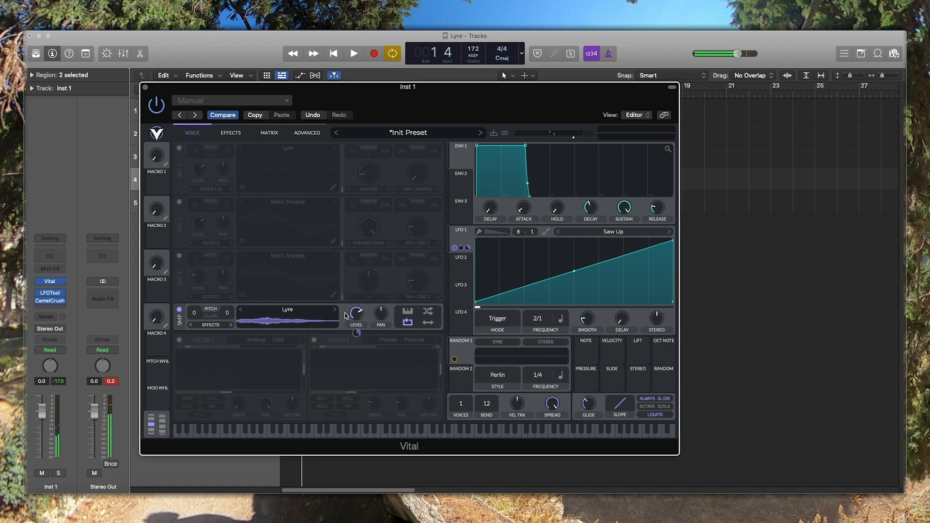
- Turn the sampler level down and switch the sampler off, with oscillator 1 re-enabled to audition the Lyre wavetable alone
{"action": "left_click_drag", "start_coordinate": [345, 314], "coordinate": [322, 386]}
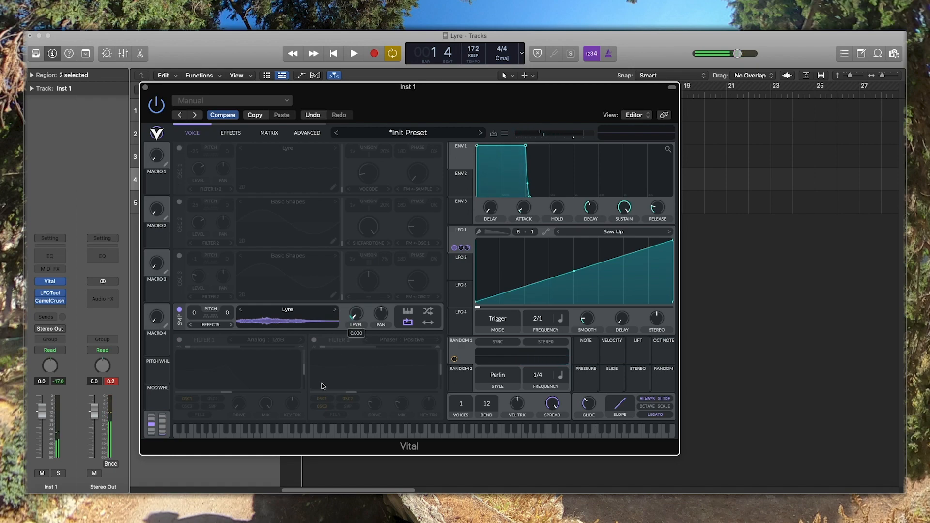
{"action": "left_click", "coordinate": [180, 311]}
{"action": "left_click", "coordinate": [179, 148]}
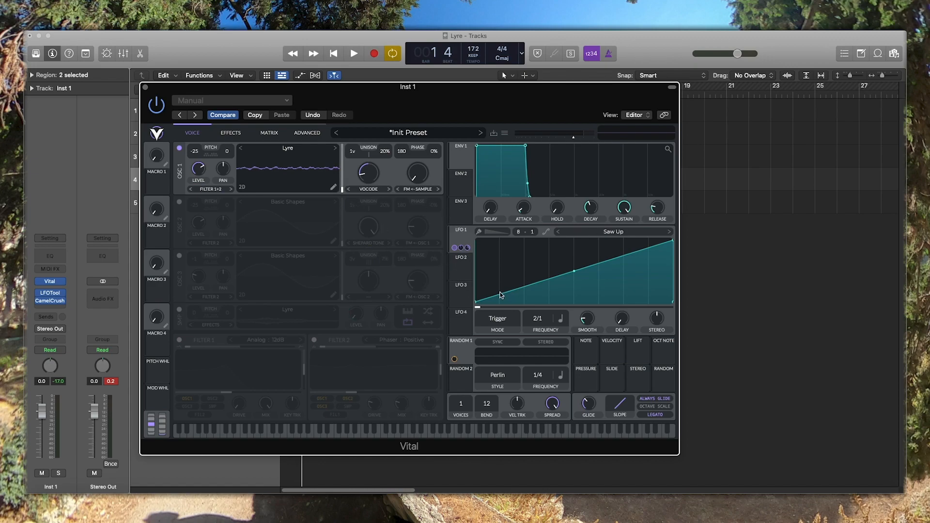
{"action": "key", "text": "space"}
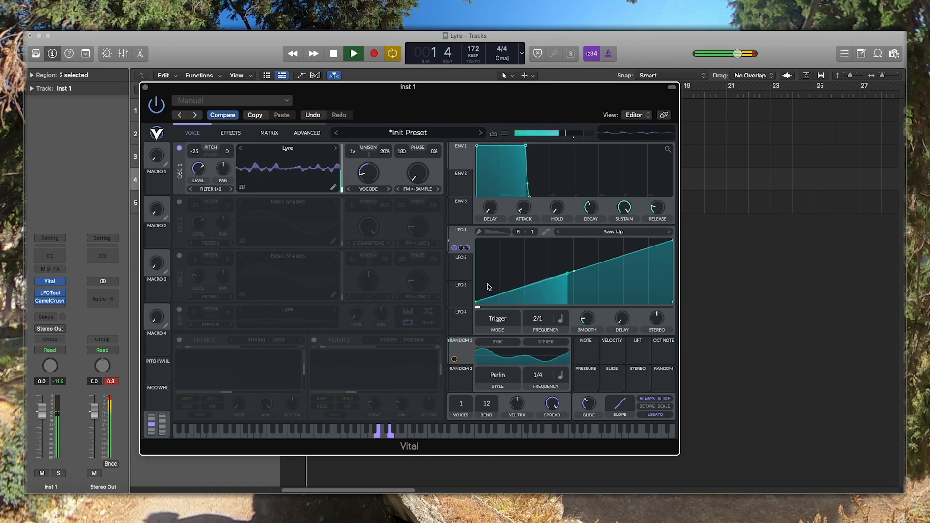
- Stop playback and mute the two shorter notes in the first Inst 1 region so only its long note sounds
{"action": "key", "text": "space"}
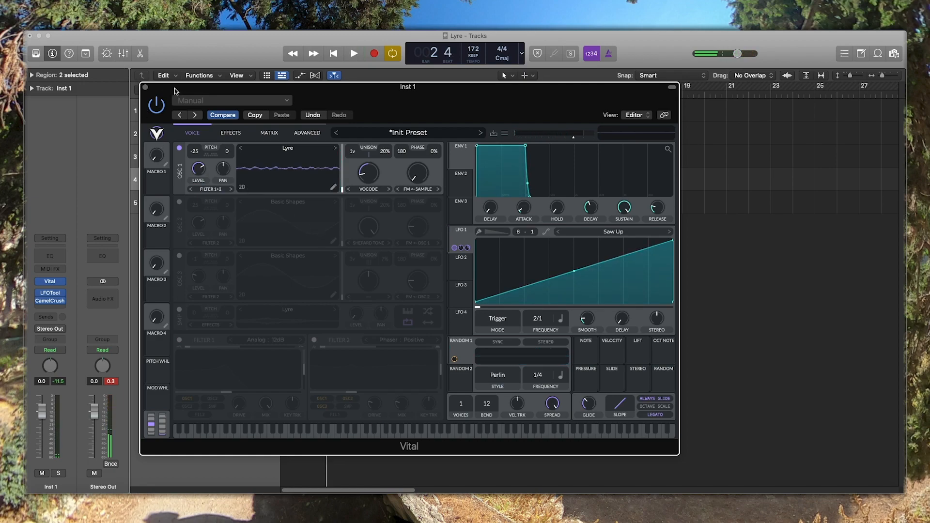
{"action": "left_click_drag", "start_coordinate": [175, 90], "coordinate": [233, 303]}
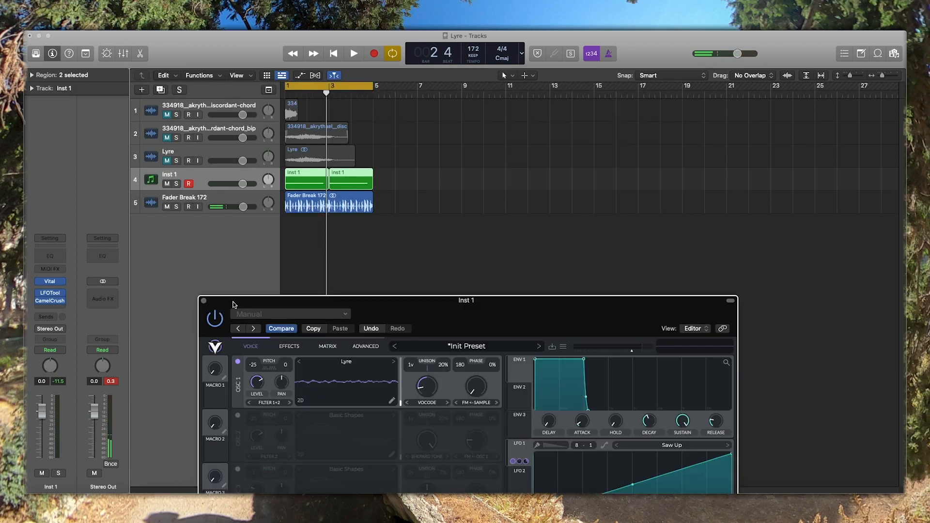
{"action": "double_click", "coordinate": [313, 187]}
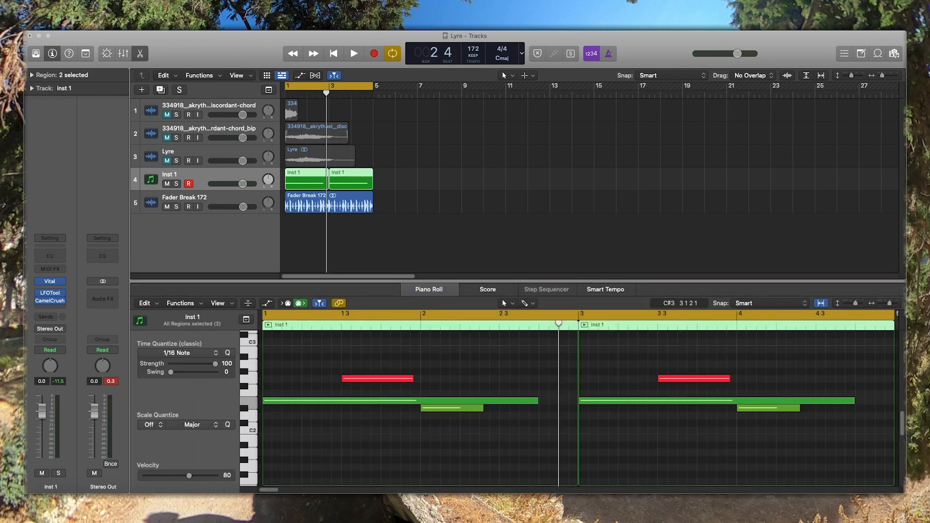
{"action": "left_click_drag", "start_coordinate": [373, 504], "coordinate": [373, 458]}
{"action": "left_click", "coordinate": [465, 409]}
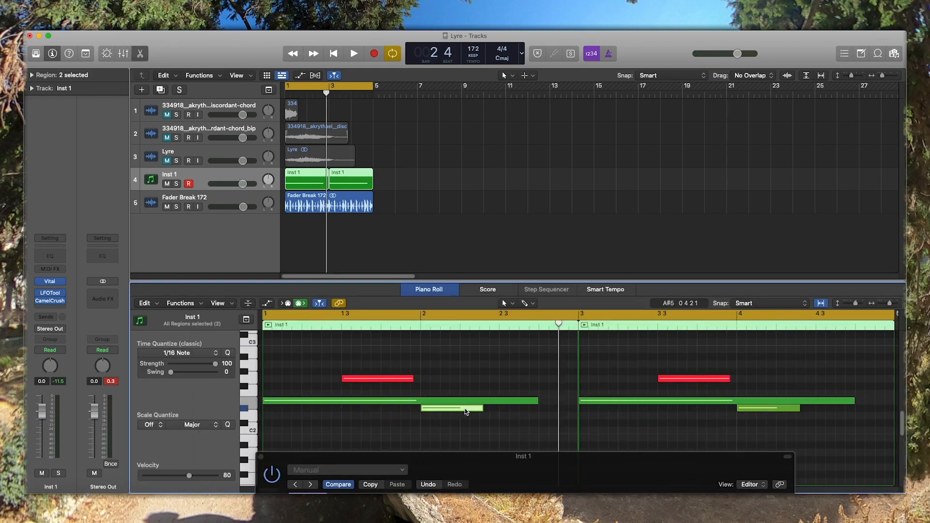
{"action": "left_click", "coordinate": [409, 378], "text": "shift"}
{"action": "key", "text": "ctrl+m"}
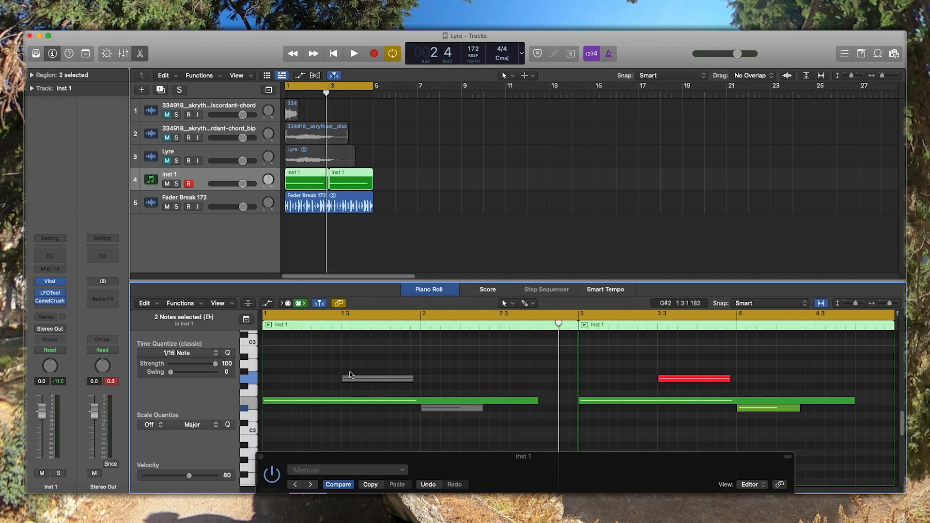
{"action": "left_click_drag", "start_coordinate": [411, 463], "coordinate": [339, 88]}
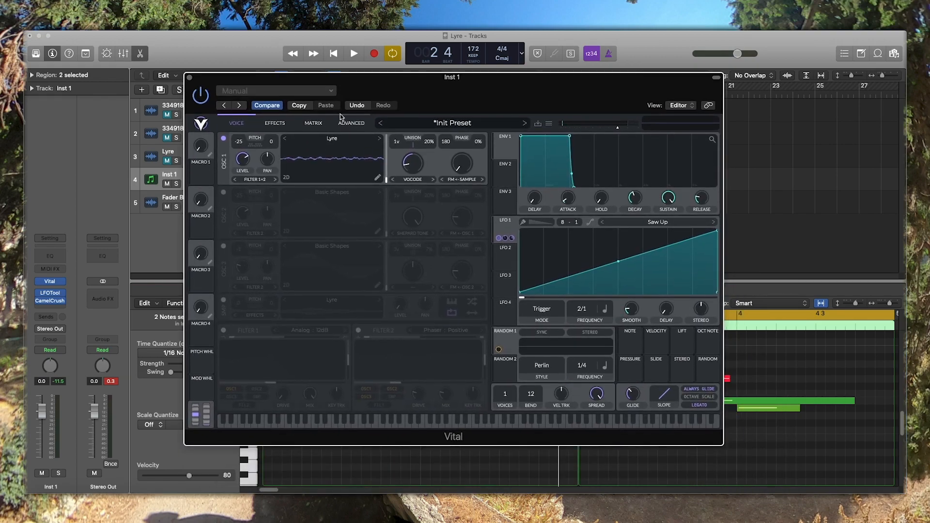
- Audition oscillator 1's Lyre wavetable on the single long note
{"action": "key", "text": "space"}
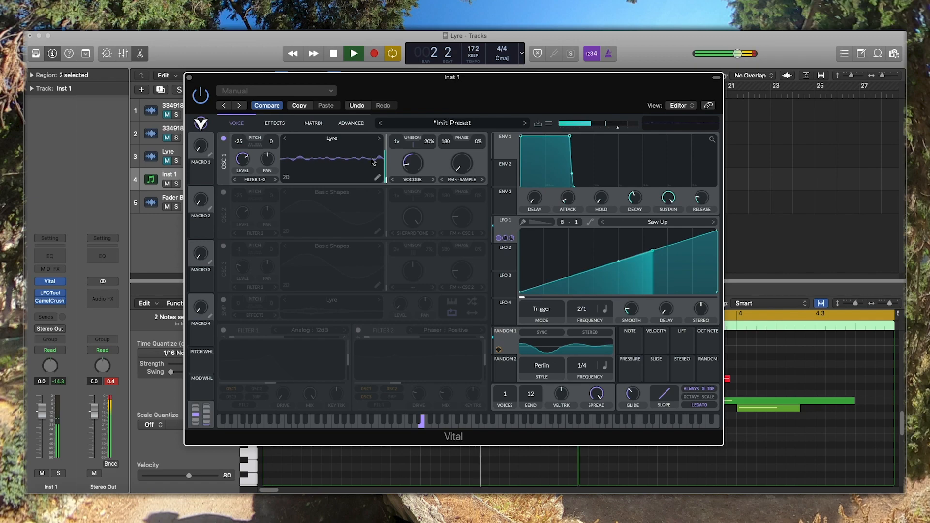
{"action": "key", "text": "space"}
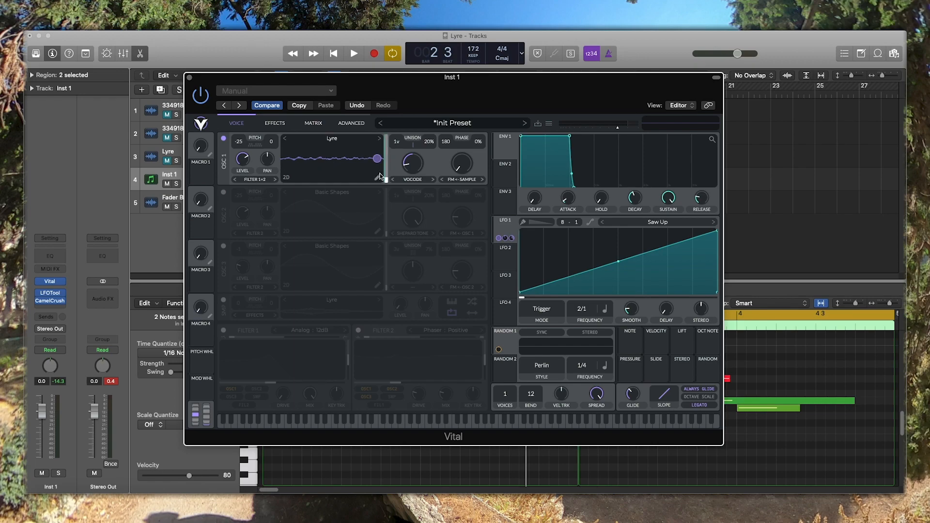
{"action": "key", "text": "space"}
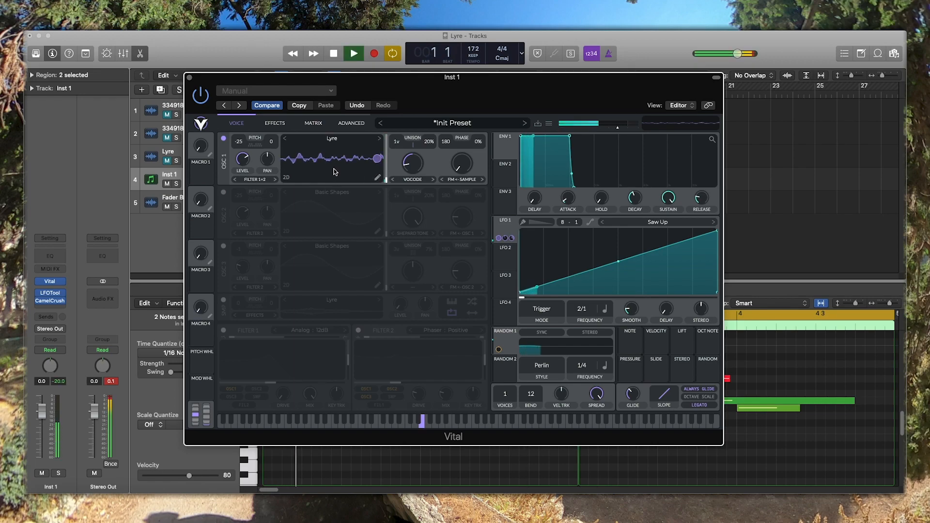
{"action": "key", "text": "space"}
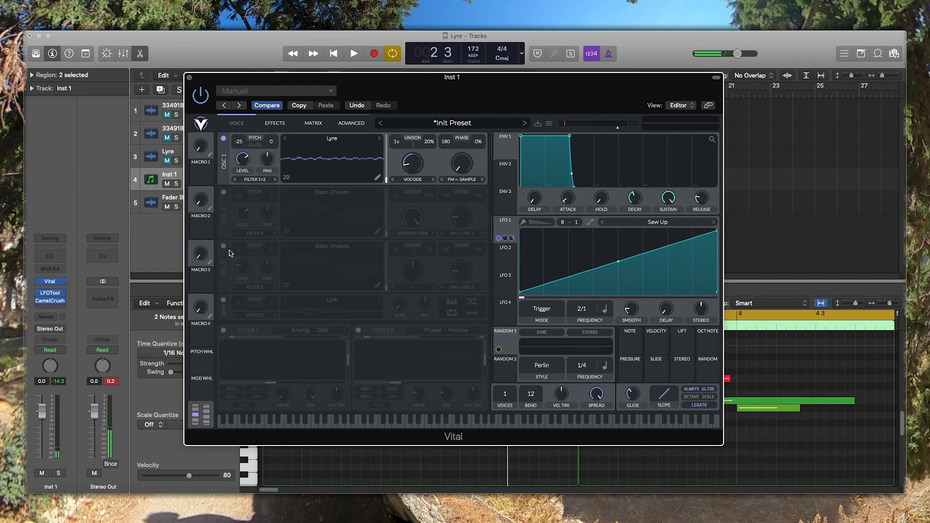
- Switch on oscillator 2 and audition its Basic Shapes sine together with oscillator 1
{"action": "left_click", "coordinate": [223, 192]}
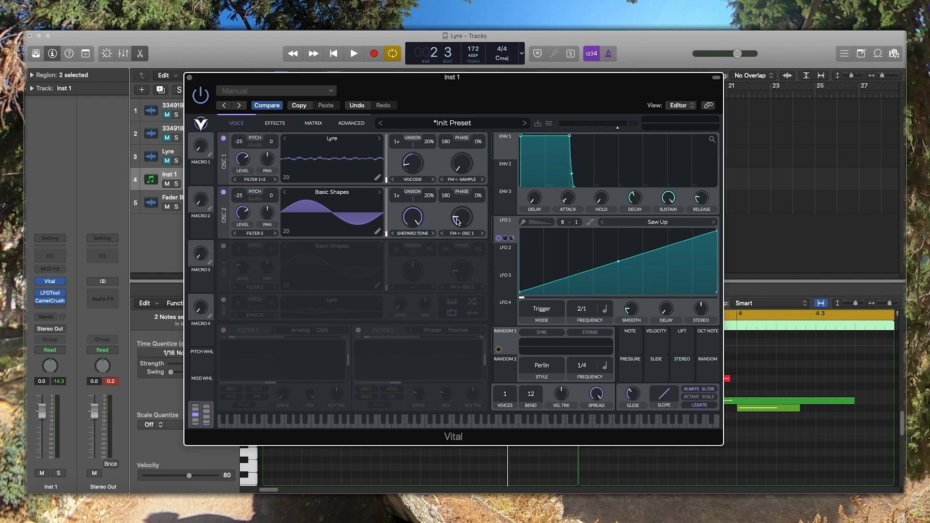
{"action": "scroll", "coordinate": [457, 221], "scroll_direction": "up", "scroll_amount": 3}
{"action": "key", "text": "space"}
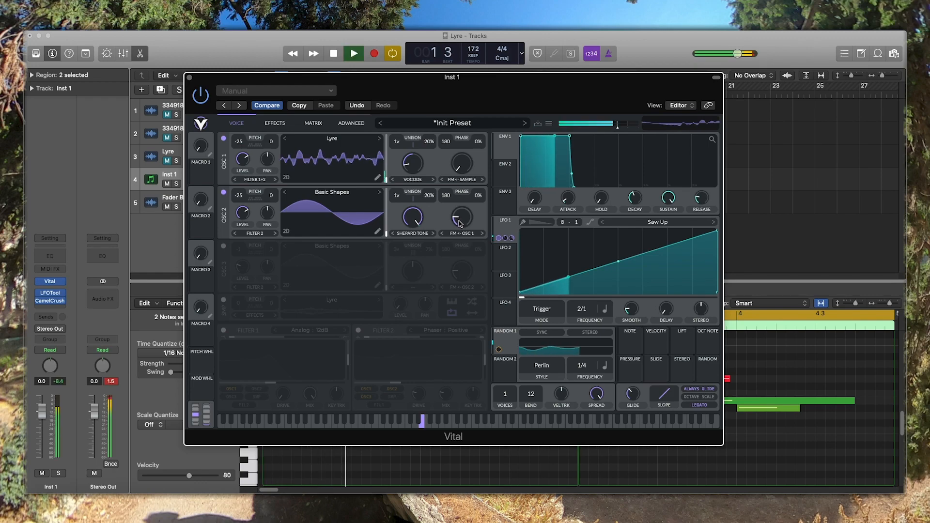
{"action": "key", "text": "space"}
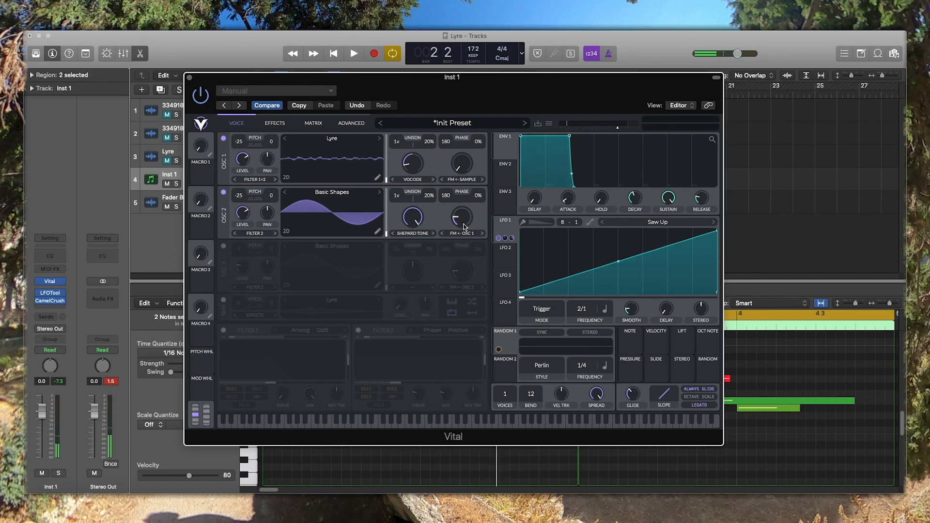
- Sweep oscillator 2's FM amount from oscillator 1 during playback and leave it at 19.24%
{"action": "right_click", "coordinate": [464, 223]}
{"action": "left_click", "coordinate": [463, 221]}
{"action": "key", "text": "space"}
{"action": "left_click_drag", "start_coordinate": [464, 222], "coordinate": [463, 215]}
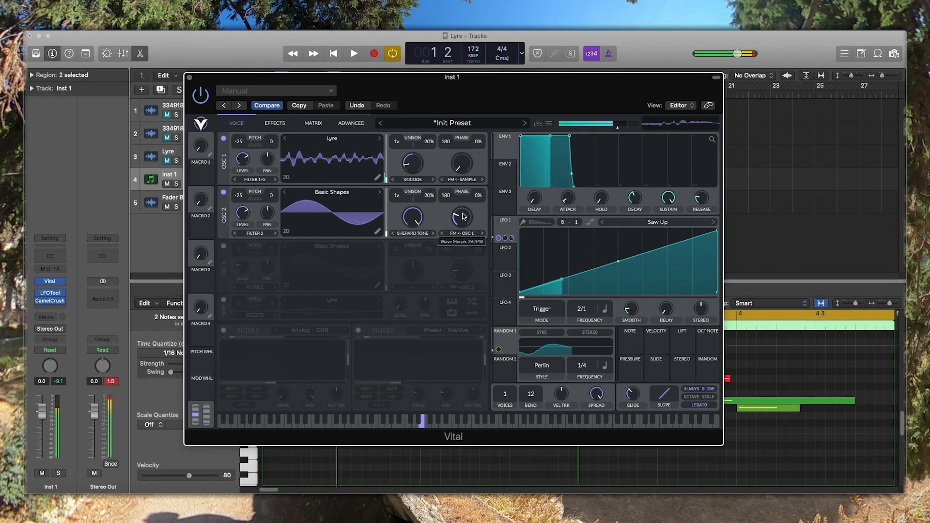
{"action": "key", "text": "space"}
{"action": "key", "text": "space"}
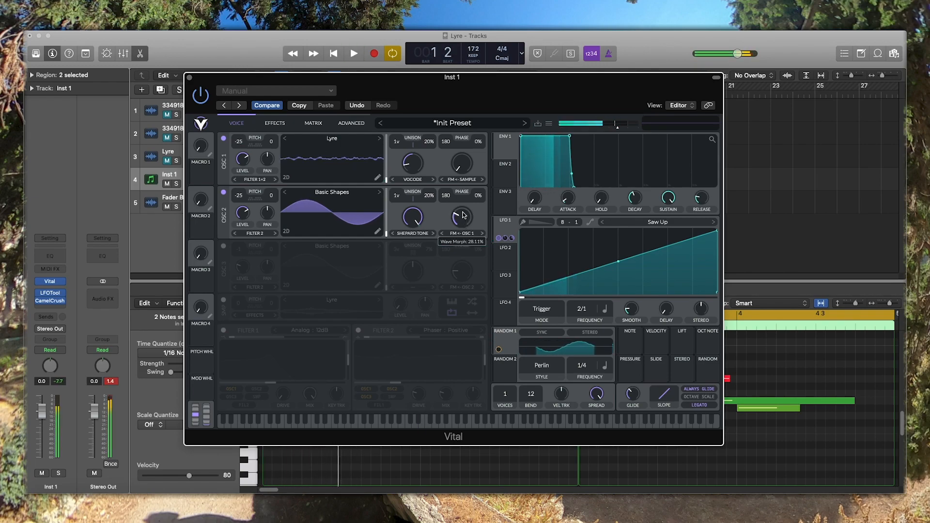
{"action": "mouse_move", "coordinate": [463, 215]}
{"action": "left_mouse_down"}
{"action": "mouse_move", "coordinate": [460, 228]}
{"action": "mouse_move", "coordinate": [459, 220]}
{"action": "left_mouse_up"}
{"action": "key", "text": "space"}
{"action": "key", "text": "space"}
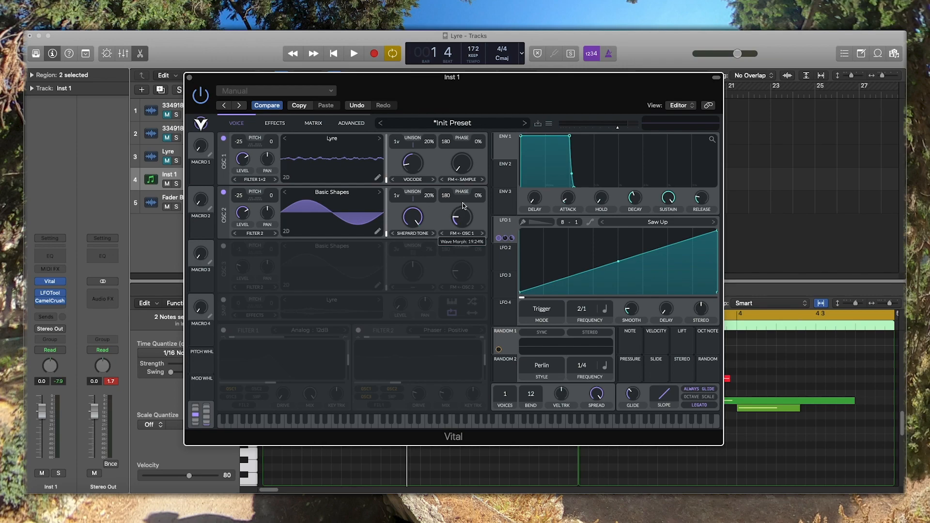
{"action": "key", "text": "space"}
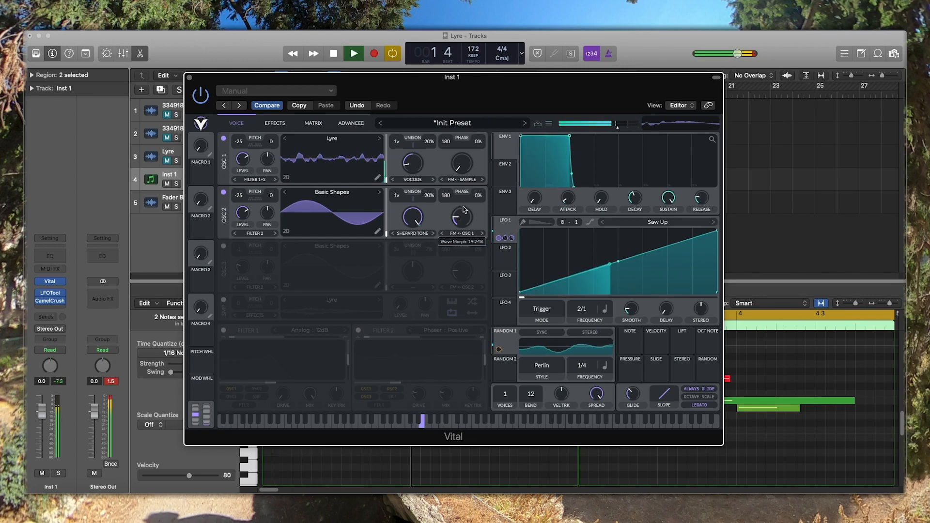
{"action": "key", "text": "space"}
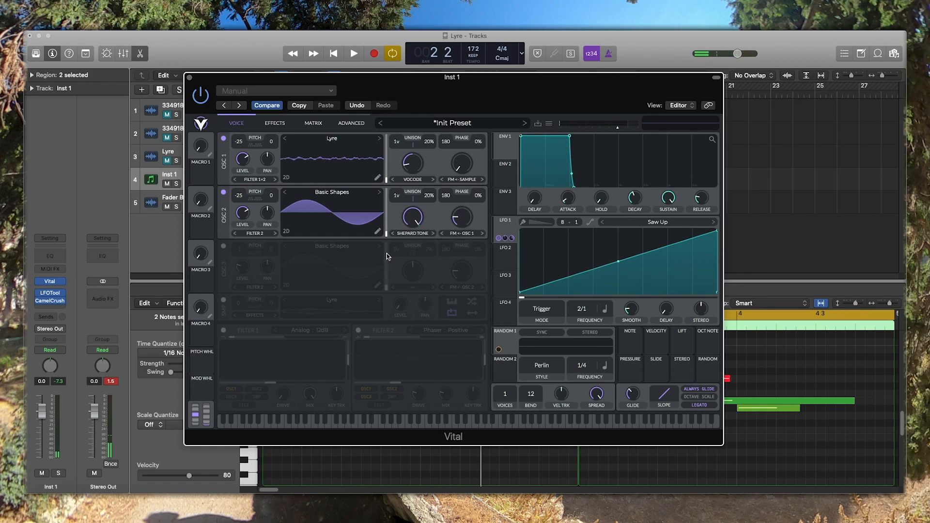
- Switch on oscillator 3 and audition the patch with its level raised to about 0.996
{"action": "left_click", "coordinate": [223, 245]}
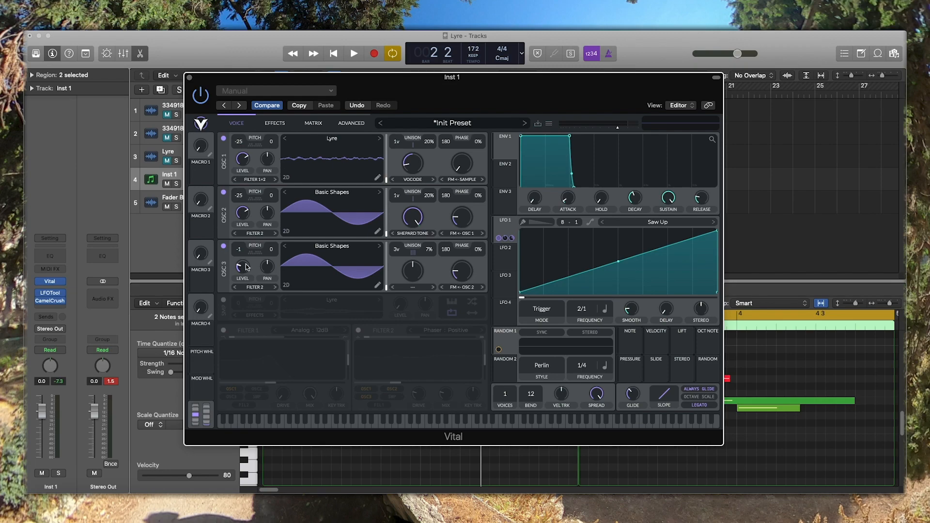
{"action": "left_click_drag", "start_coordinate": [248, 265], "coordinate": [251, 196]}
{"action": "key", "text": "space"}
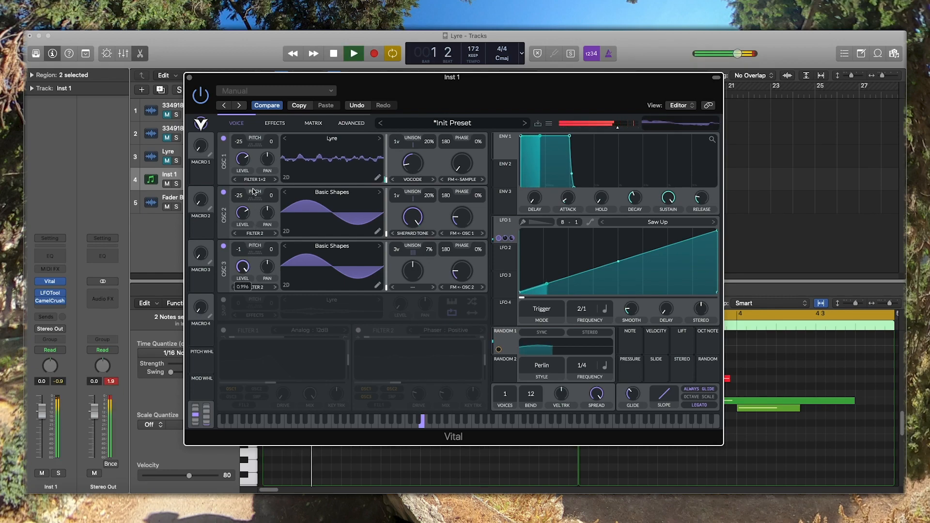
{"action": "key", "text": "space"}
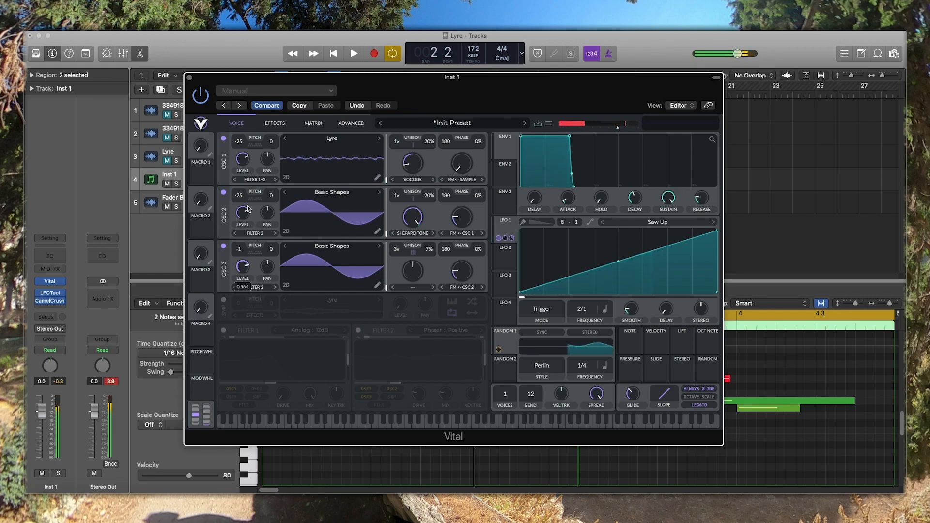
- Lower oscillator 3's level to about 0.06 and audition the blend of all three oscillators
{"action": "left_click", "coordinate": [236, 274]}
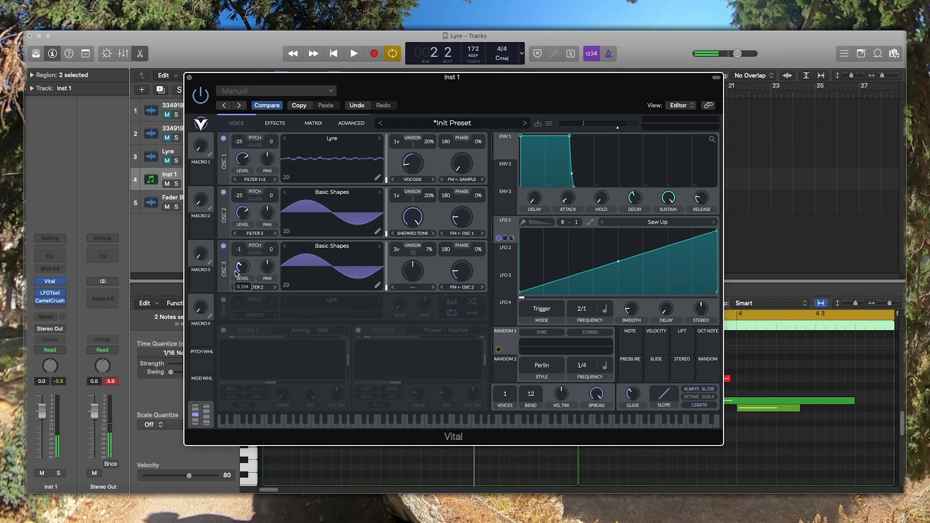
{"action": "key", "text": "space"}
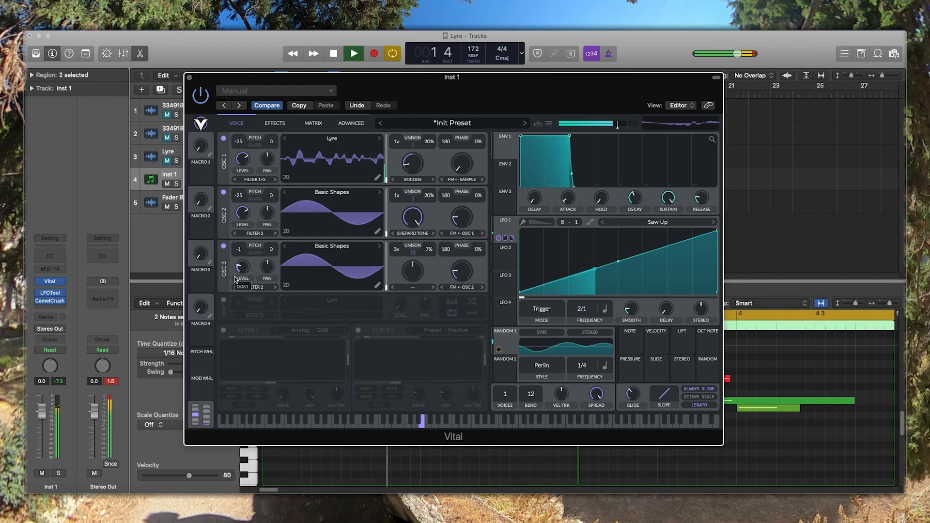
{"action": "key", "text": "space"}
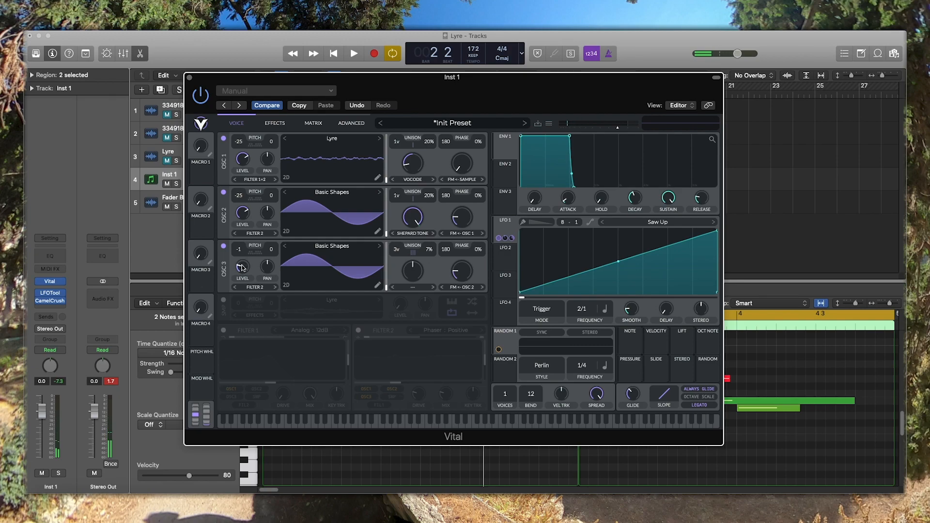
{"action": "mouse_move", "coordinate": [243, 269]}
{"action": "left_click_drag", "start_coordinate": [243, 268], "coordinate": [243, 269]}
{"action": "key", "text": "space"}
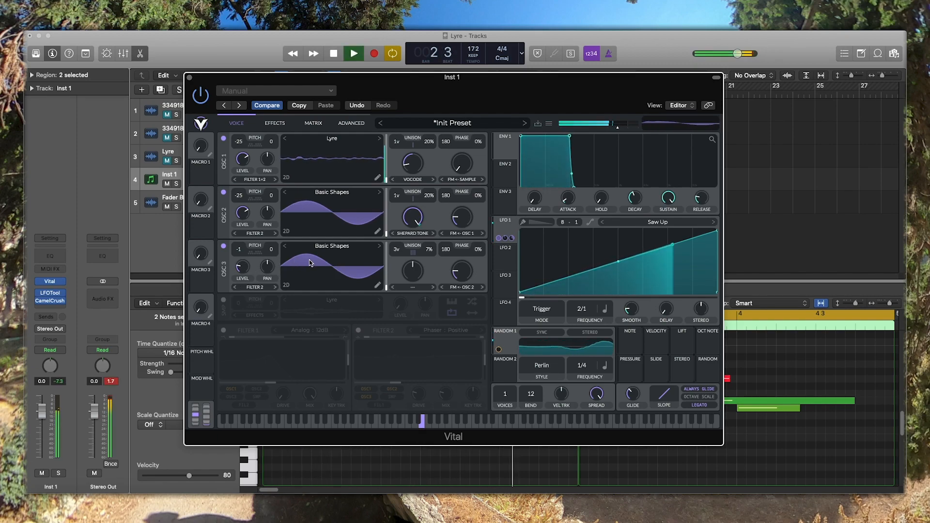
{"action": "key", "text": "space"}
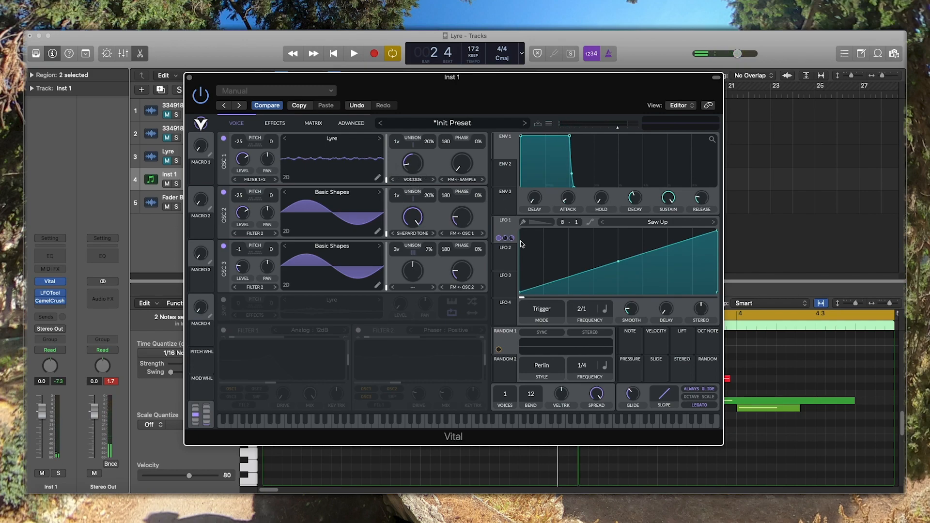
- Examine LFO 1's modulation of oscillator 2's Shepard Tone amount while the loop plays
{"action": "mouse_move", "coordinate": [511, 240]}
{"action": "mouse_move", "coordinate": [413, 227]}
{"action": "key", "text": "space"}
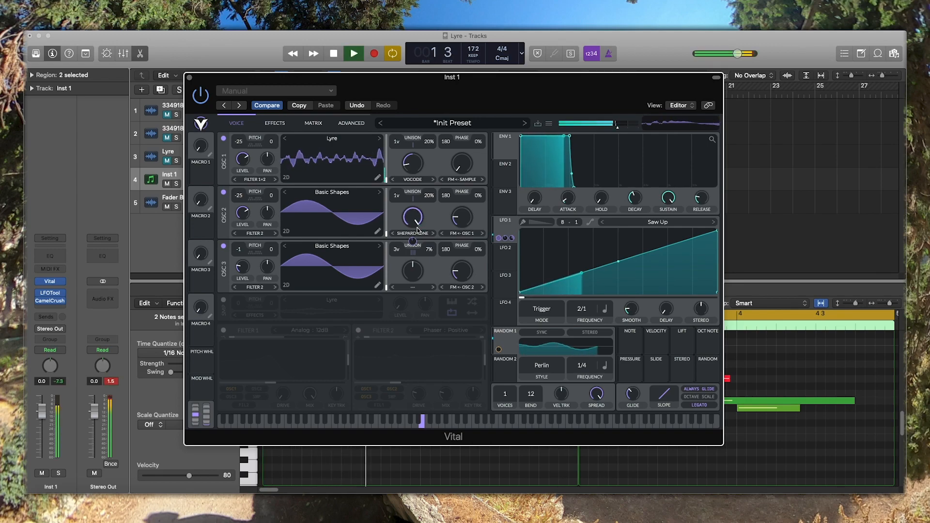
{"action": "key", "text": "space"}
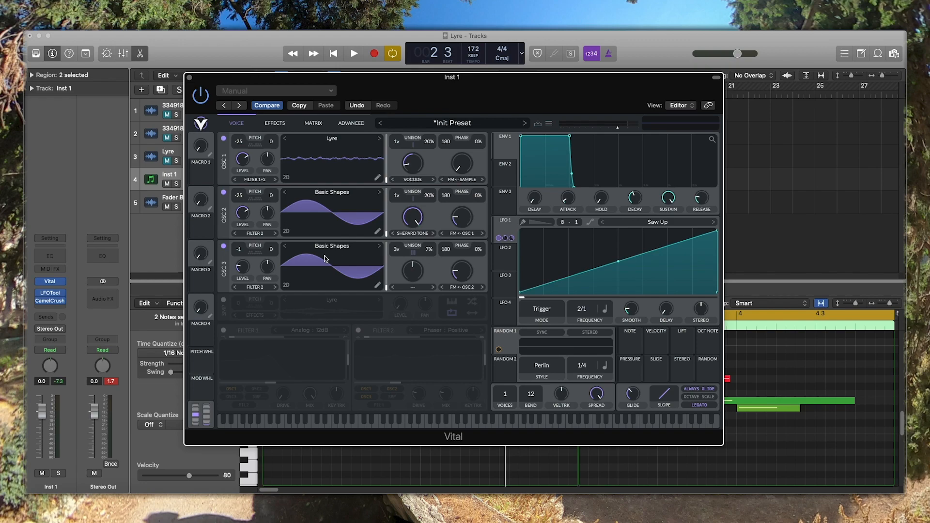
- Switch the Lyre sampler back on and audition it with the three oscillators
{"action": "left_click", "coordinate": [223, 301]}
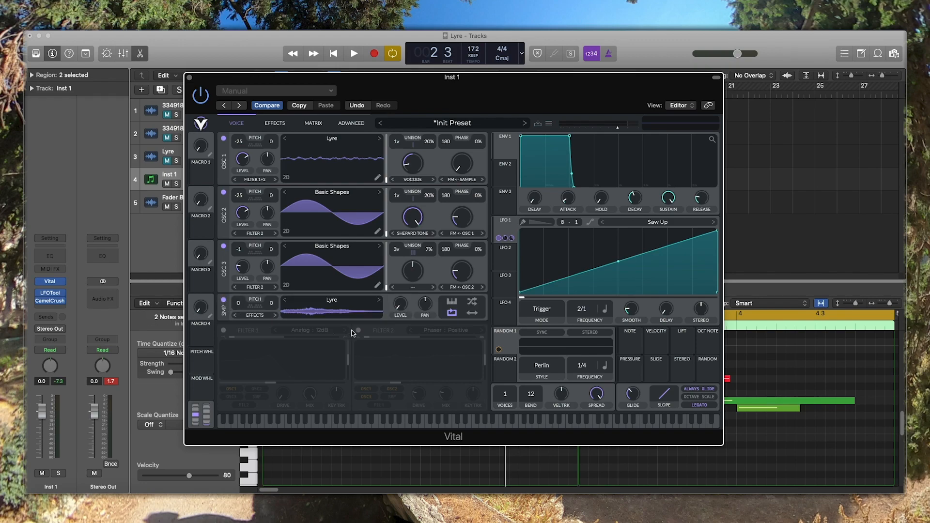
{"action": "key", "text": "space"}
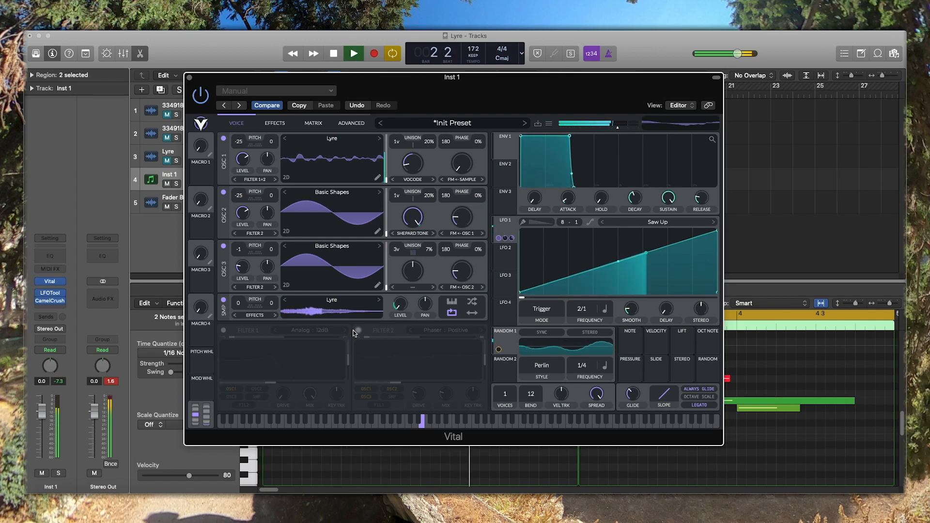
{"action": "key", "text": "space"}
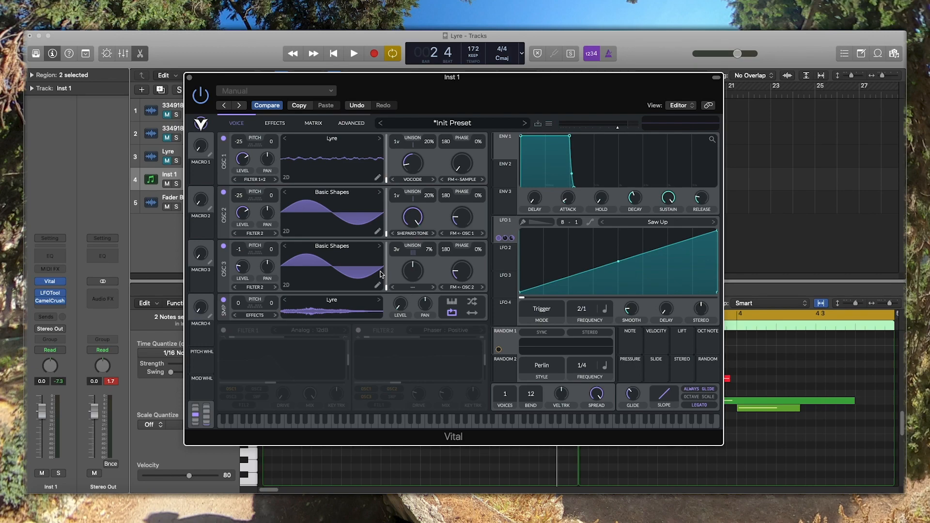
- Enable Filter 2 with its Phaser : Positive mode and audition the filtered bass
{"action": "left_click", "coordinate": [358, 331]}
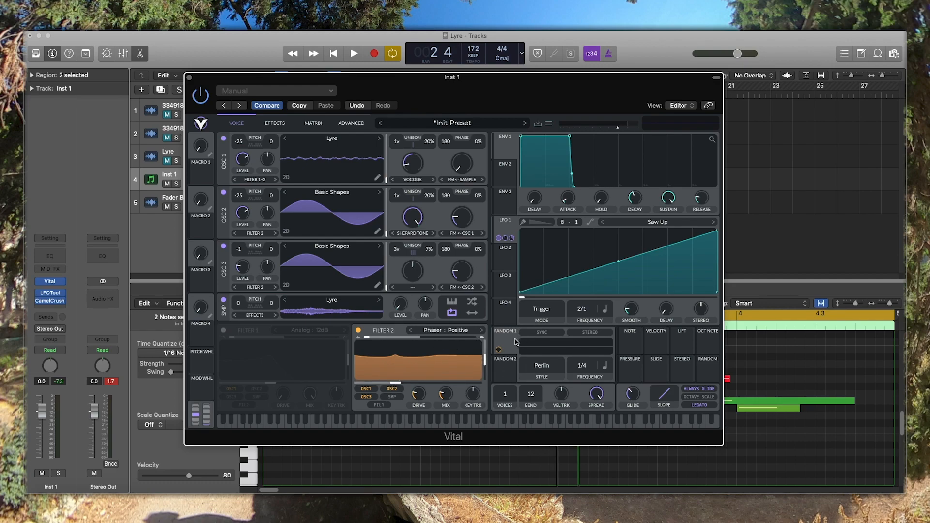
{"action": "key", "text": "space"}
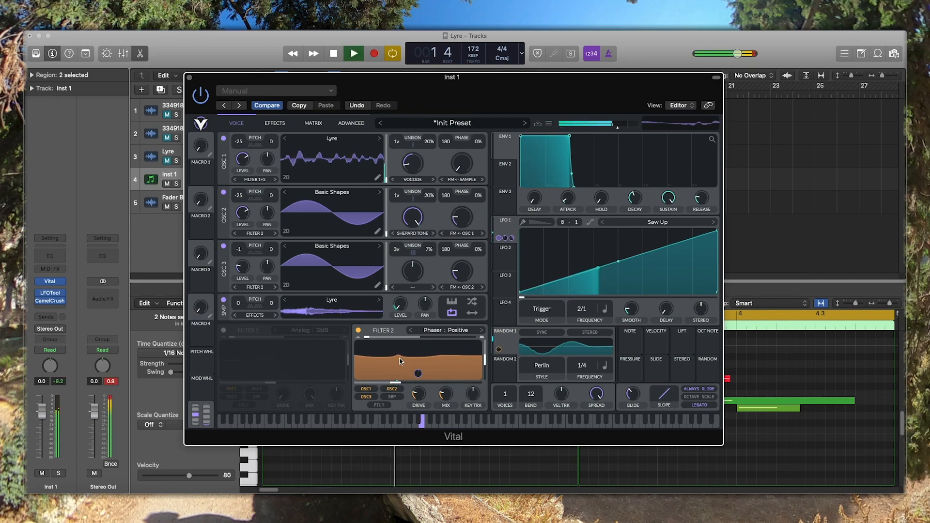
{"action": "key", "text": "space"}
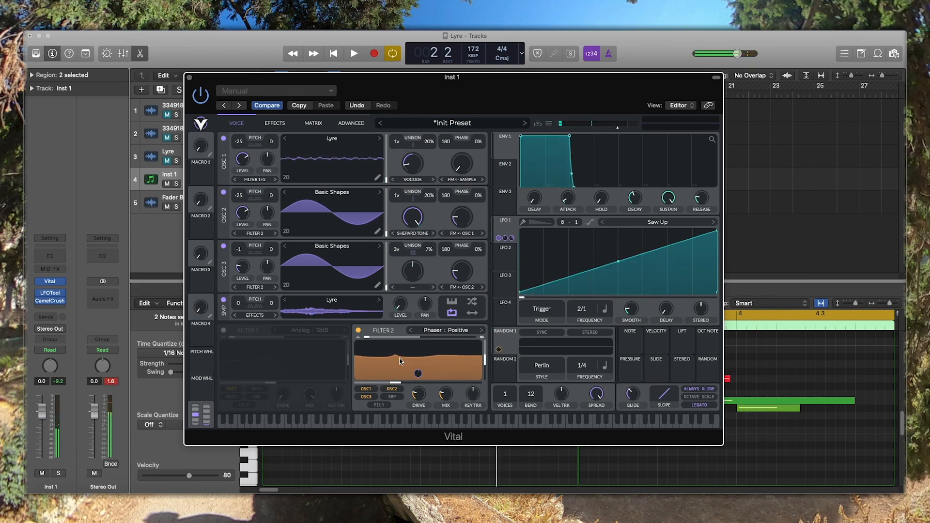
{"action": "key", "text": "space"}
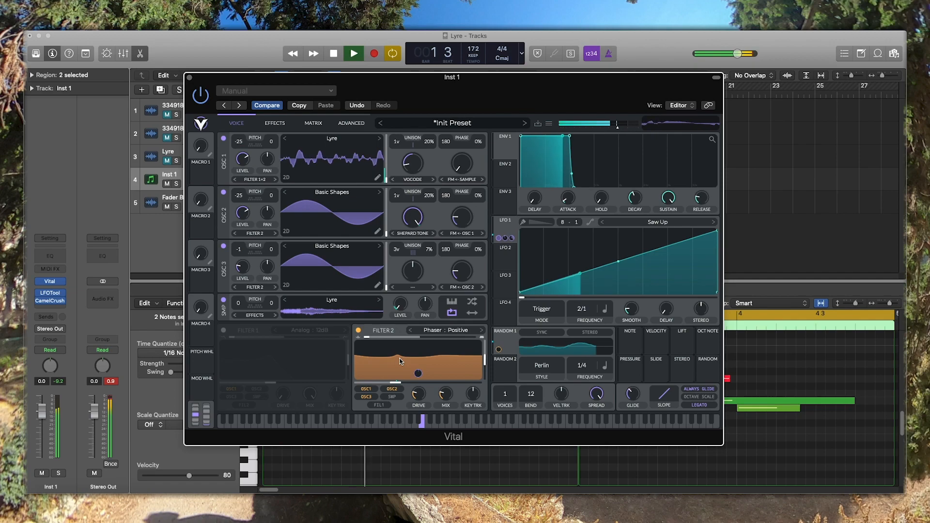
- Switch on the Distortion effect with its Soft Clip type and audition the distorted bass
{"action": "key", "text": "space"}
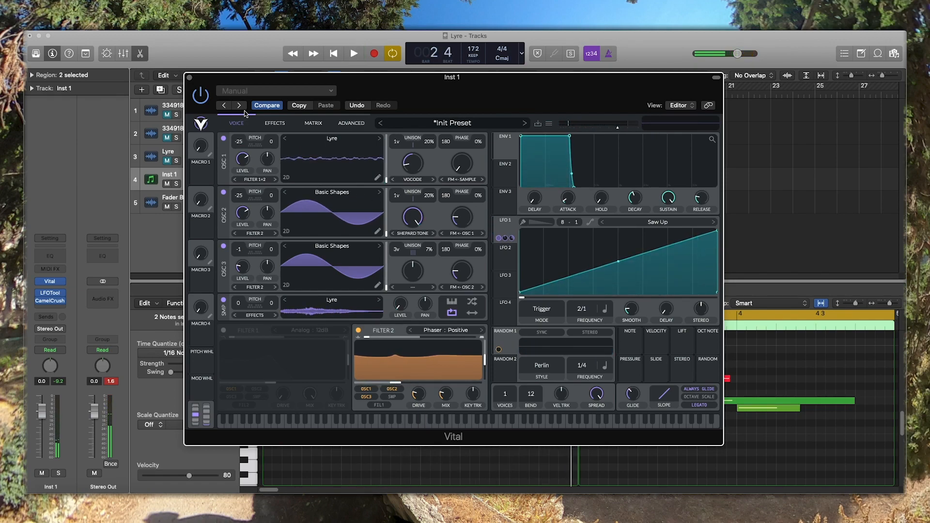
{"action": "left_click", "coordinate": [272, 123]}
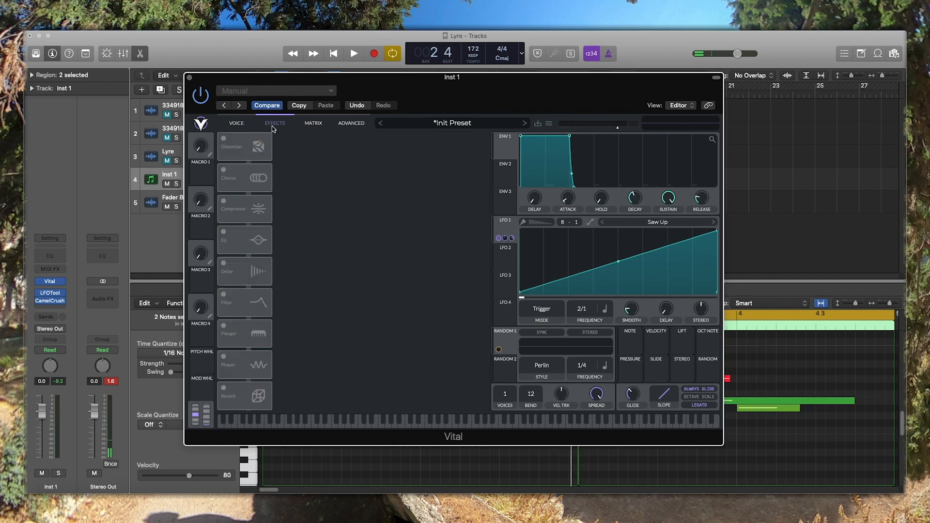
{"action": "left_click", "coordinate": [224, 138]}
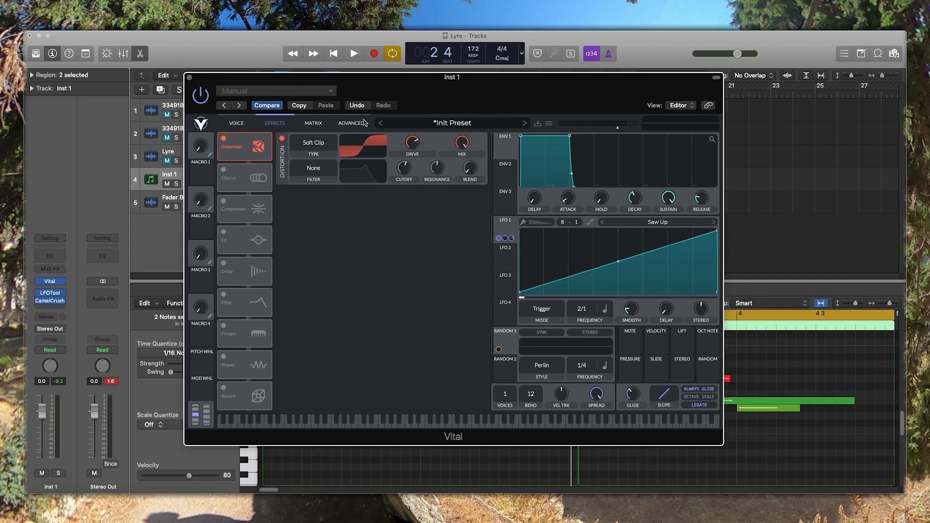
{"action": "key", "text": "space"}
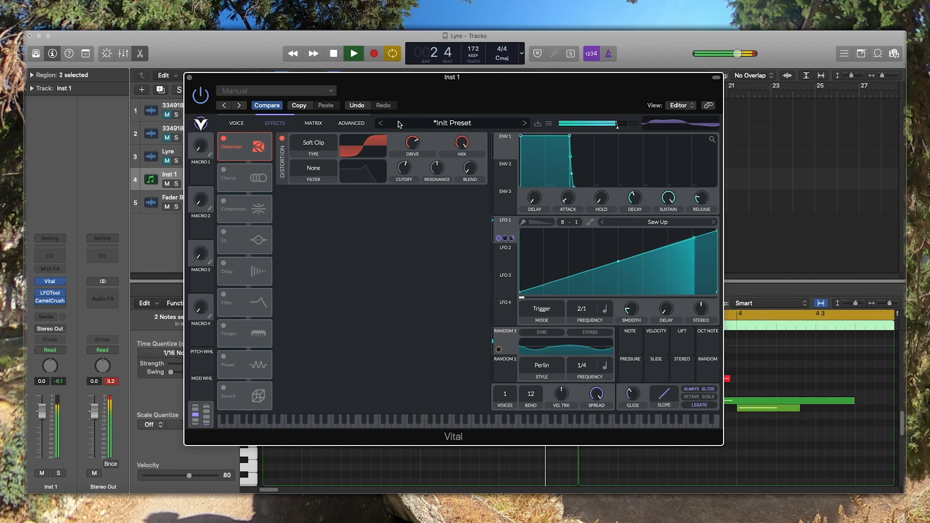
{"action": "key", "text": "space"}
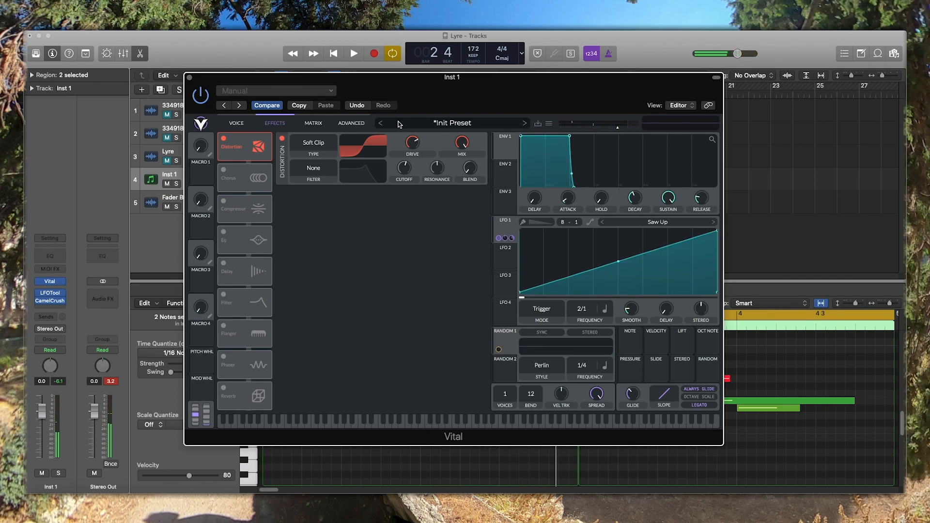
- Switch on the Chorus effect with four voices and audition it together with the distortion
{"action": "left_click", "coordinate": [224, 169]}
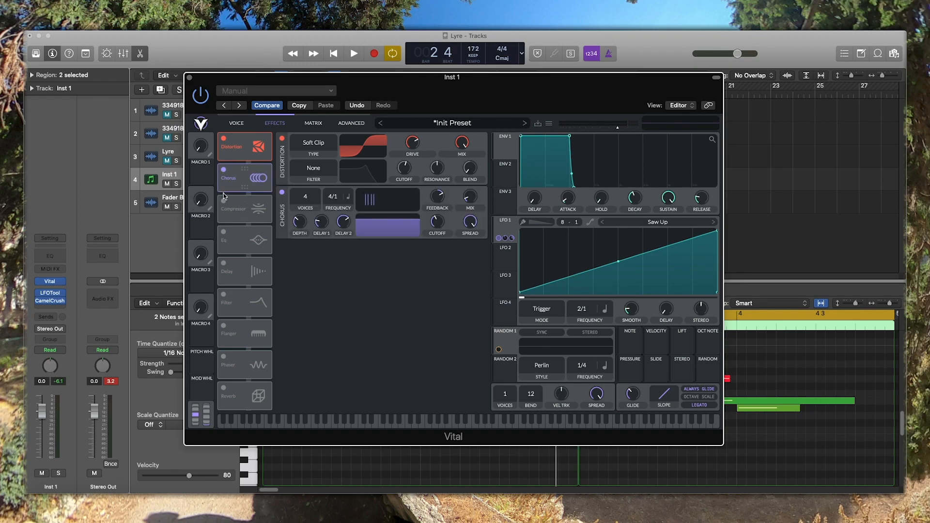
{"action": "key", "text": "space"}
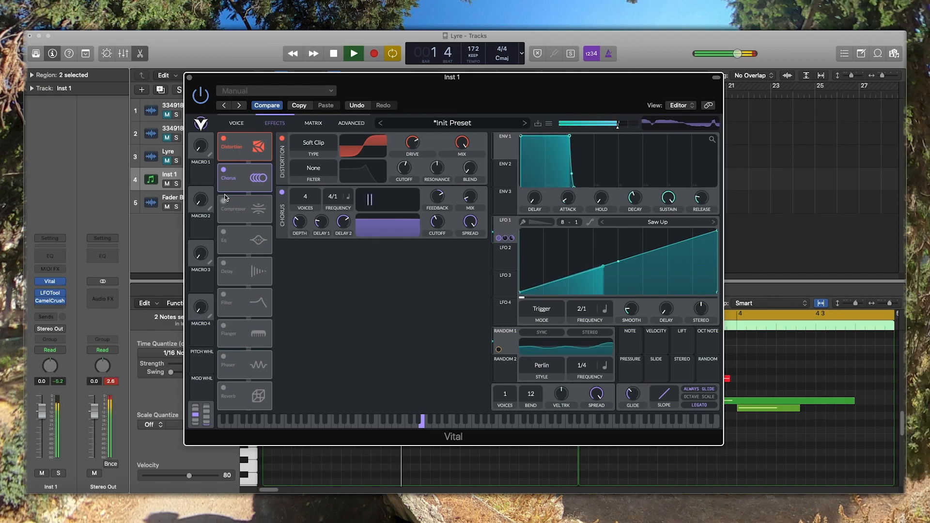
{"action": "key", "text": "space"}
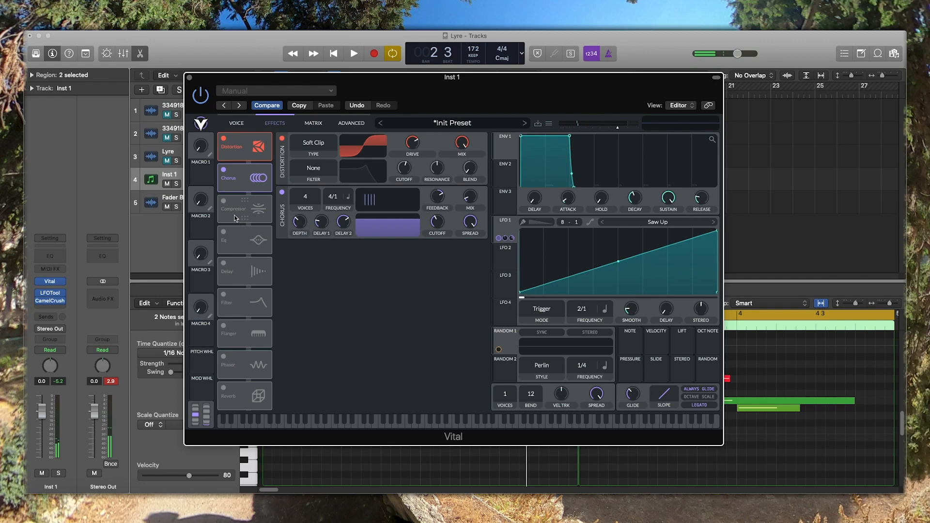
- Switch on the Compressor effect in Multiband mode and audition it at full mix
{"action": "left_click", "coordinate": [225, 207]}
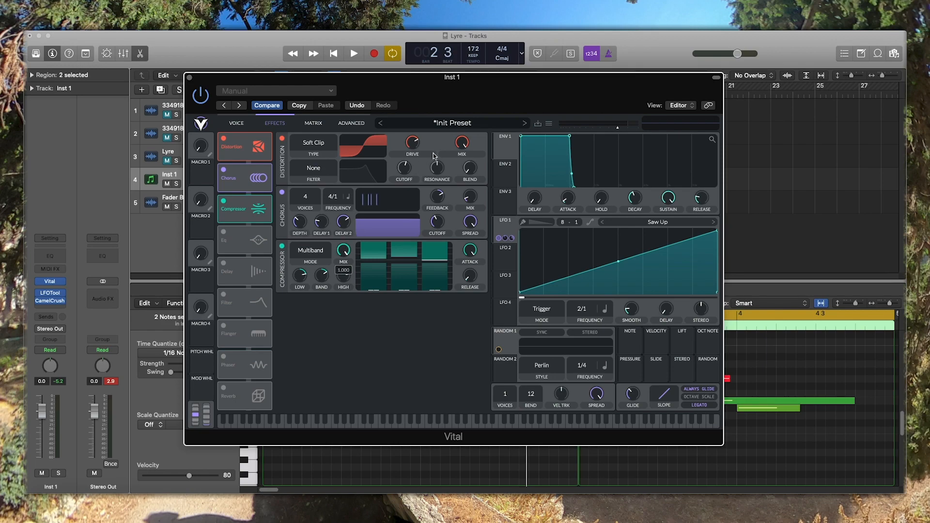
{"action": "key", "text": "space"}
{"action": "key", "text": "space"}
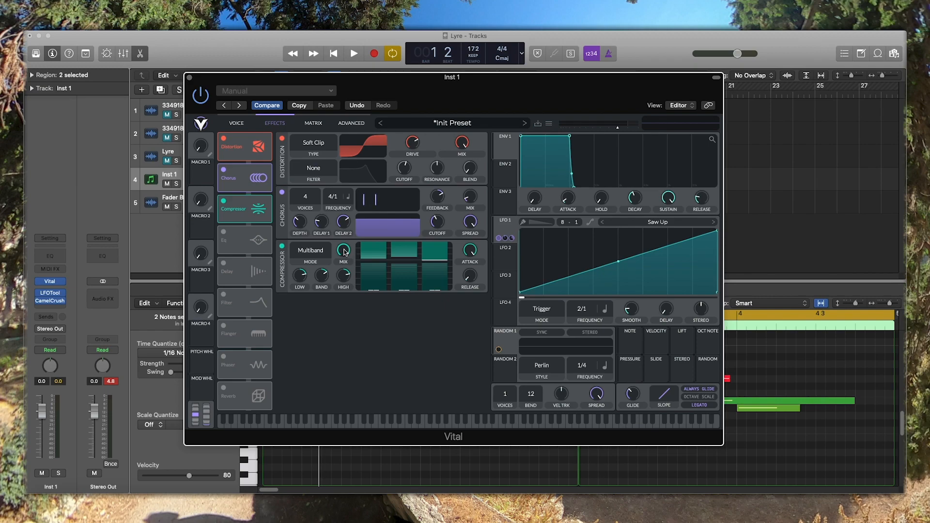
- Lower the multiband compressor's mix to a small amount and audition the bass again
{"action": "left_click_drag", "start_coordinate": [343, 249], "coordinate": [324, 322]}
{"action": "key", "text": "space"}
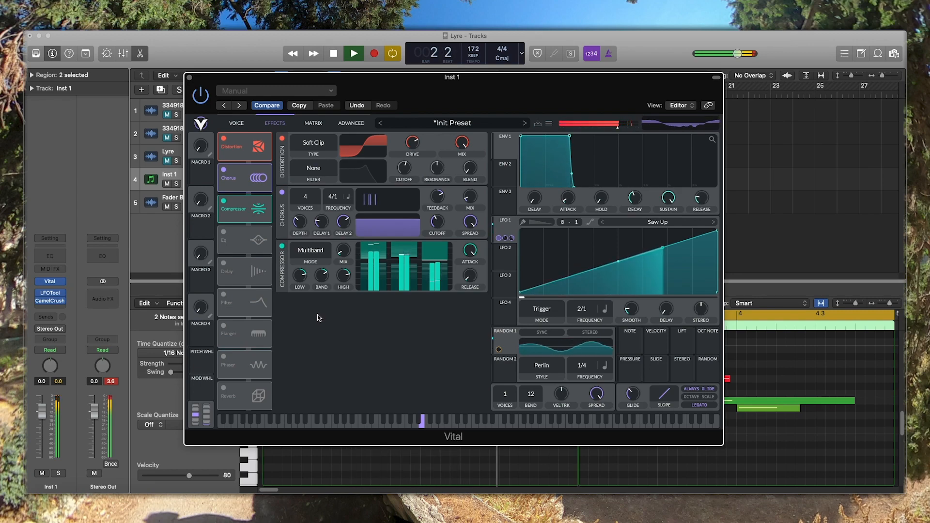
{"action": "key", "text": "space"}
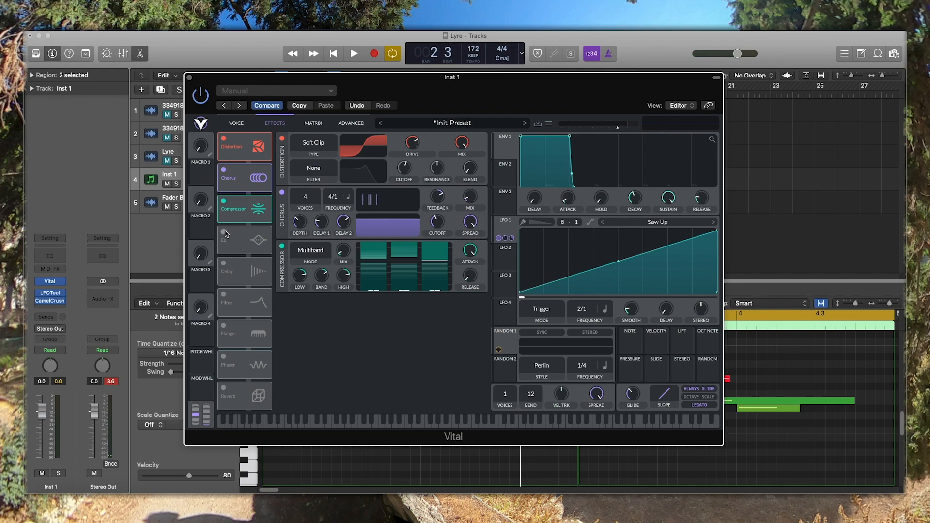
- Switch on the Eq effect after the compressor and audition the complete effects chain
{"action": "left_click", "coordinate": [224, 232]}
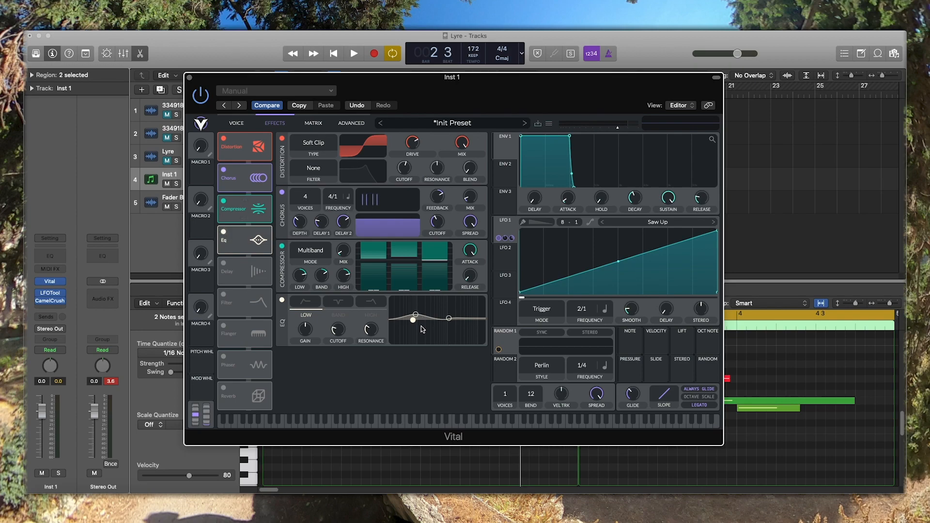
{"action": "key", "text": "space"}
{"action": "key", "text": "space"}
{"action": "key", "text": "space"}
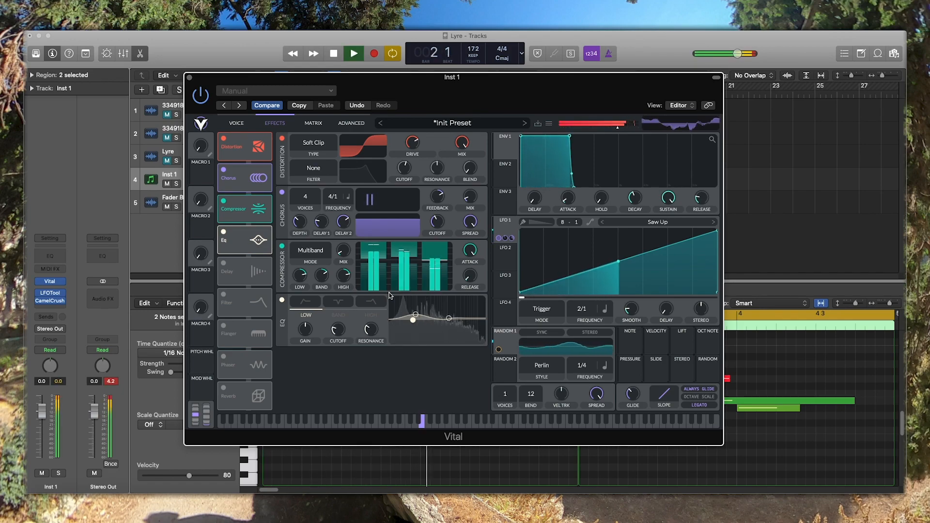
{"action": "key", "text": "space"}
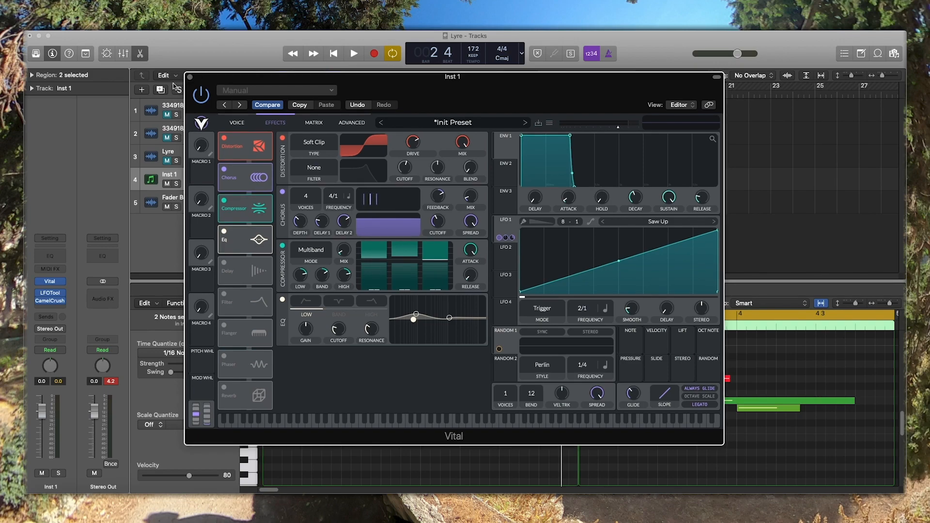
- Close the Vital window, unmute the two muted notes in the first Inst 1 region, and audition the full bassline
{"action": "left_click", "coordinate": [190, 78]}
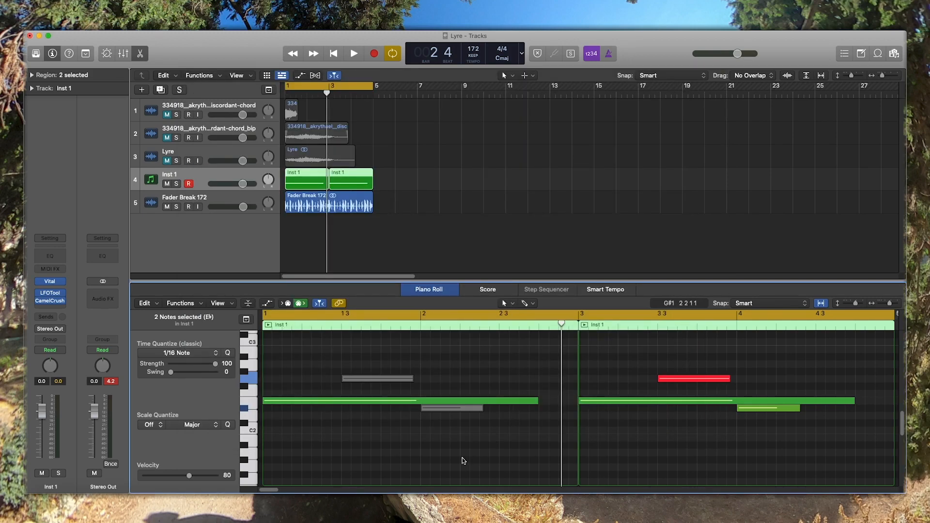
{"action": "left_click", "coordinate": [443, 409]}
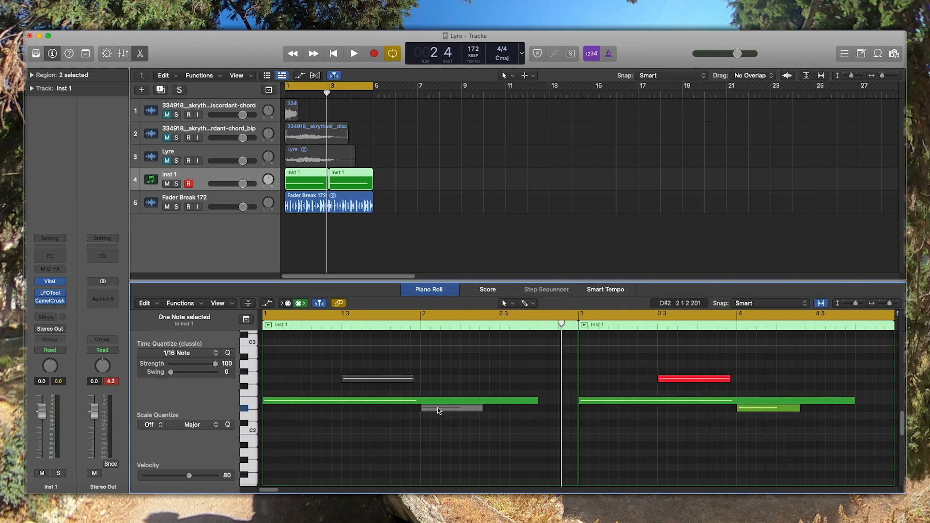
{"action": "key", "text": "ctrl+m"}
{"action": "left_click_drag", "start_coordinate": [420, 361], "coordinate": [409, 383]}
{"action": "key", "text": "ctrl+m"}
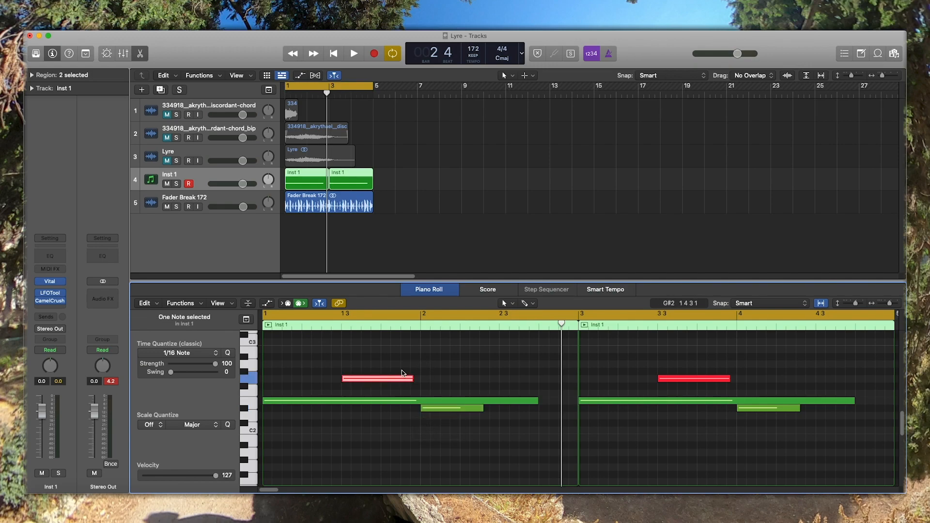
{"action": "key", "text": "space"}
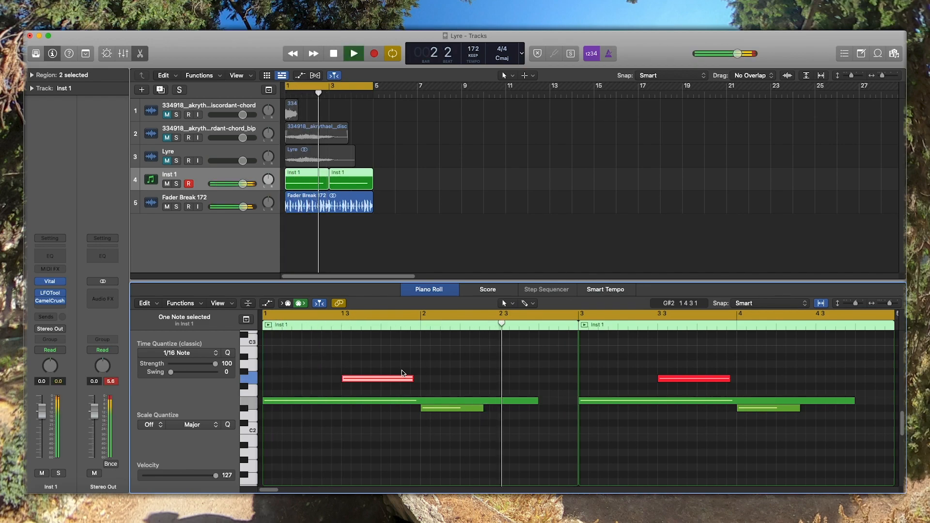
{"action": "key", "text": "space"}
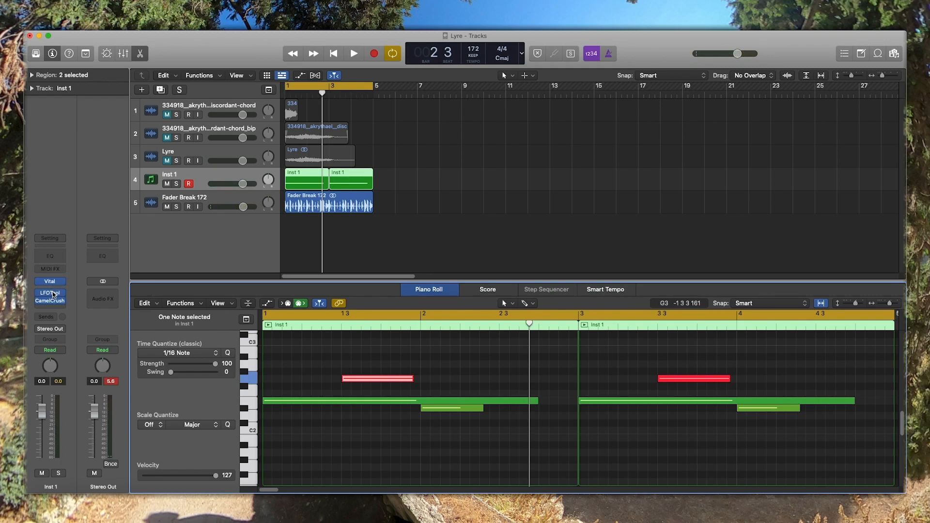
- Open LFOTool on the Inst 1 channel and examine its Kick 2 Step volume curve while the loop plays
{"action": "left_click", "coordinate": [54, 294]}
{"action": "key", "text": "space"}
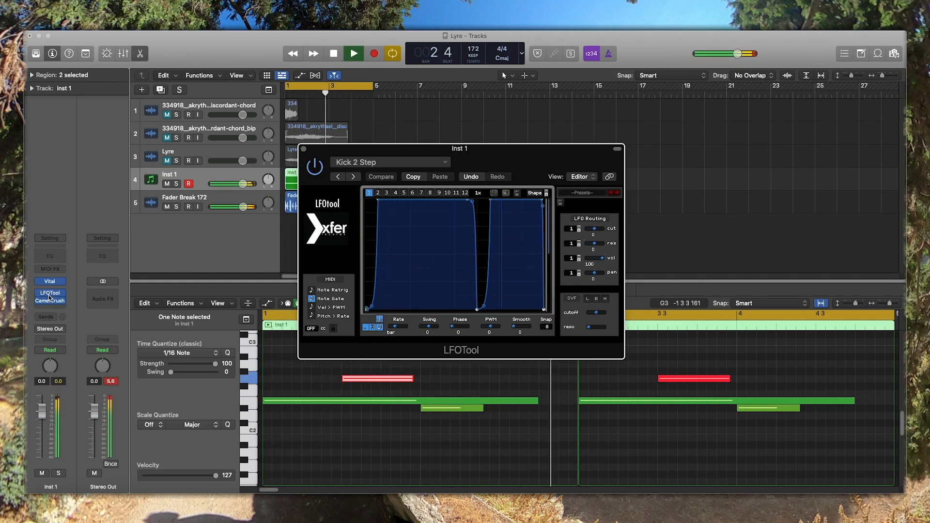
{"action": "key", "text": "space"}
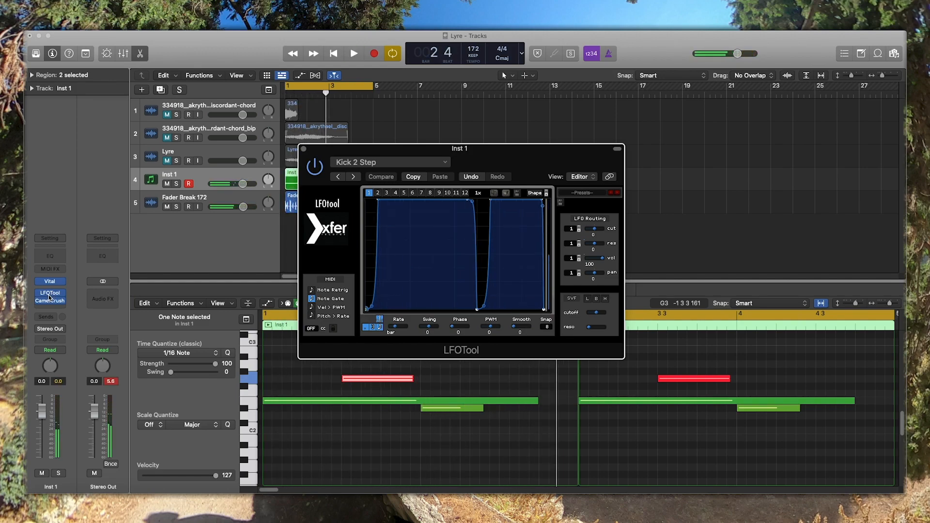